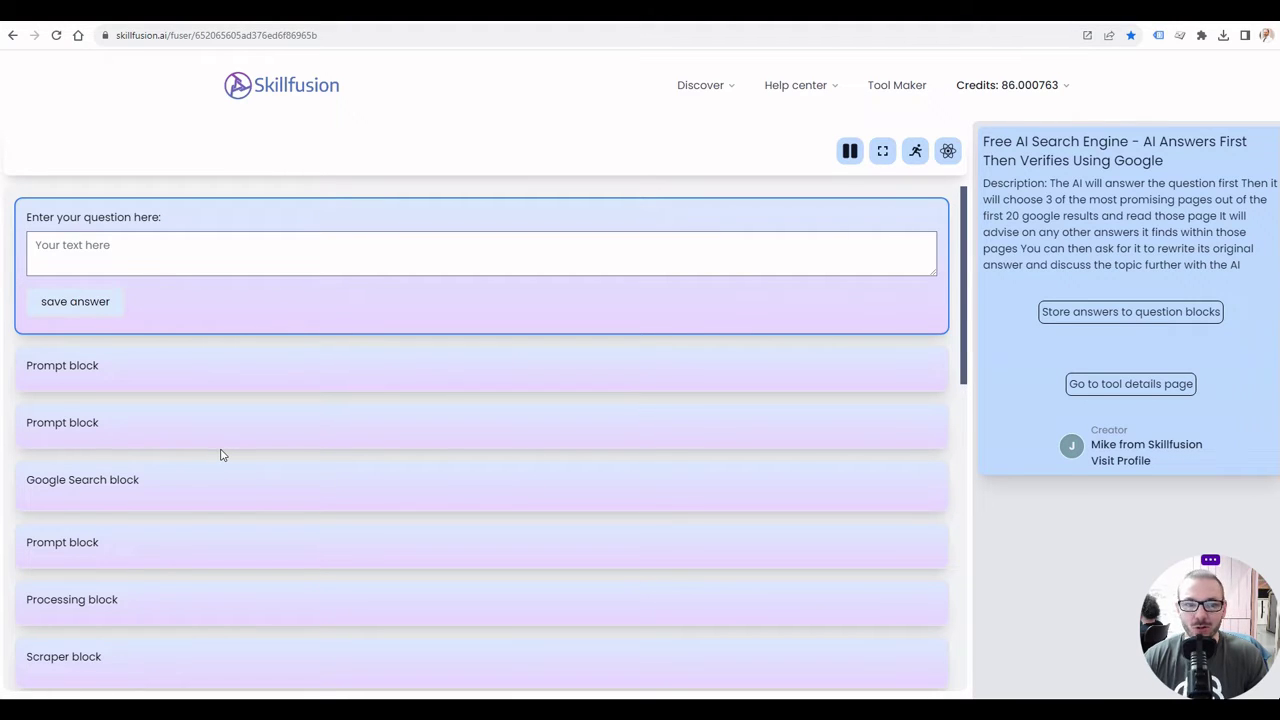
- Ask 'did andre the giant really drink 100 beers in one sitting' and save it for an answer
click(134, 254)
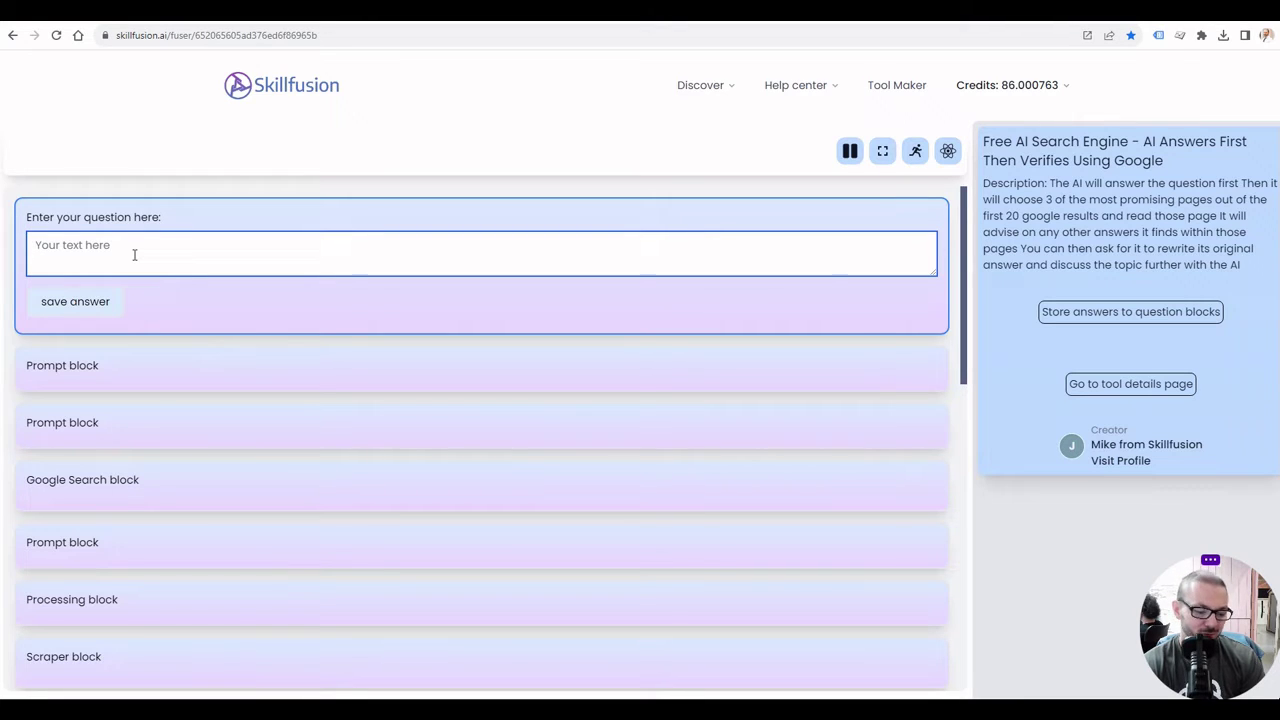
text(did andr)
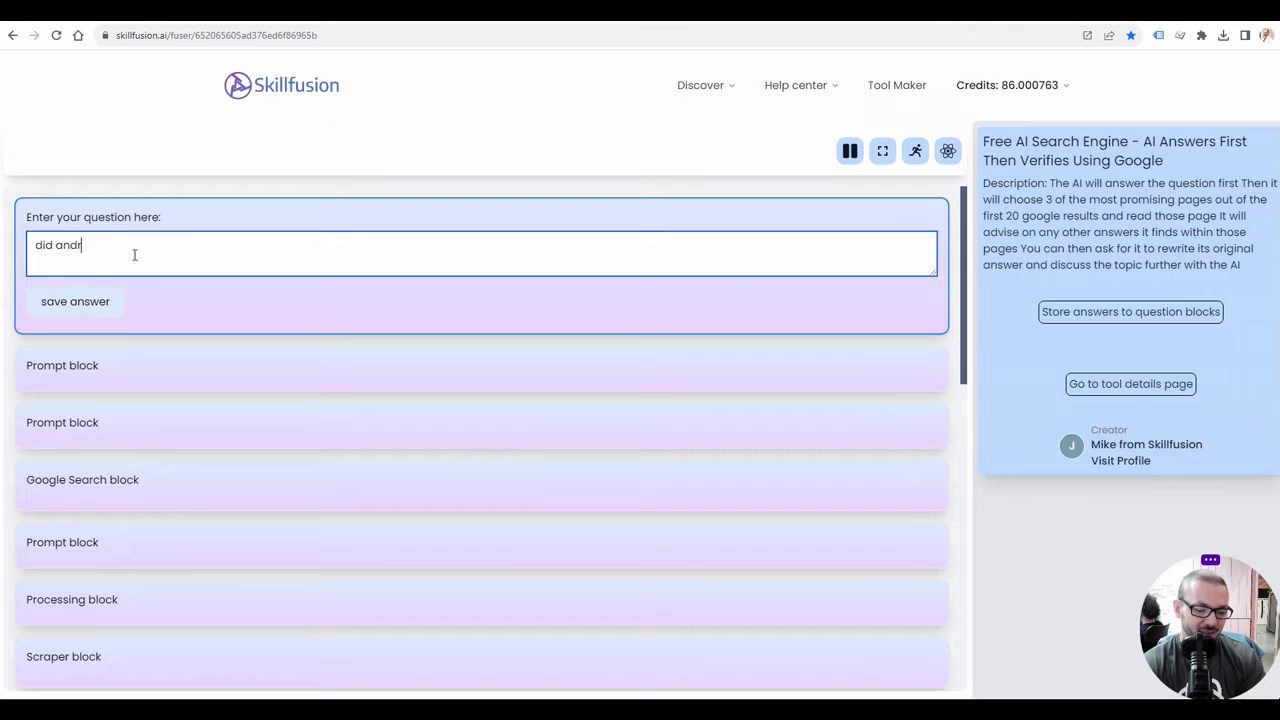
text(e the gi)
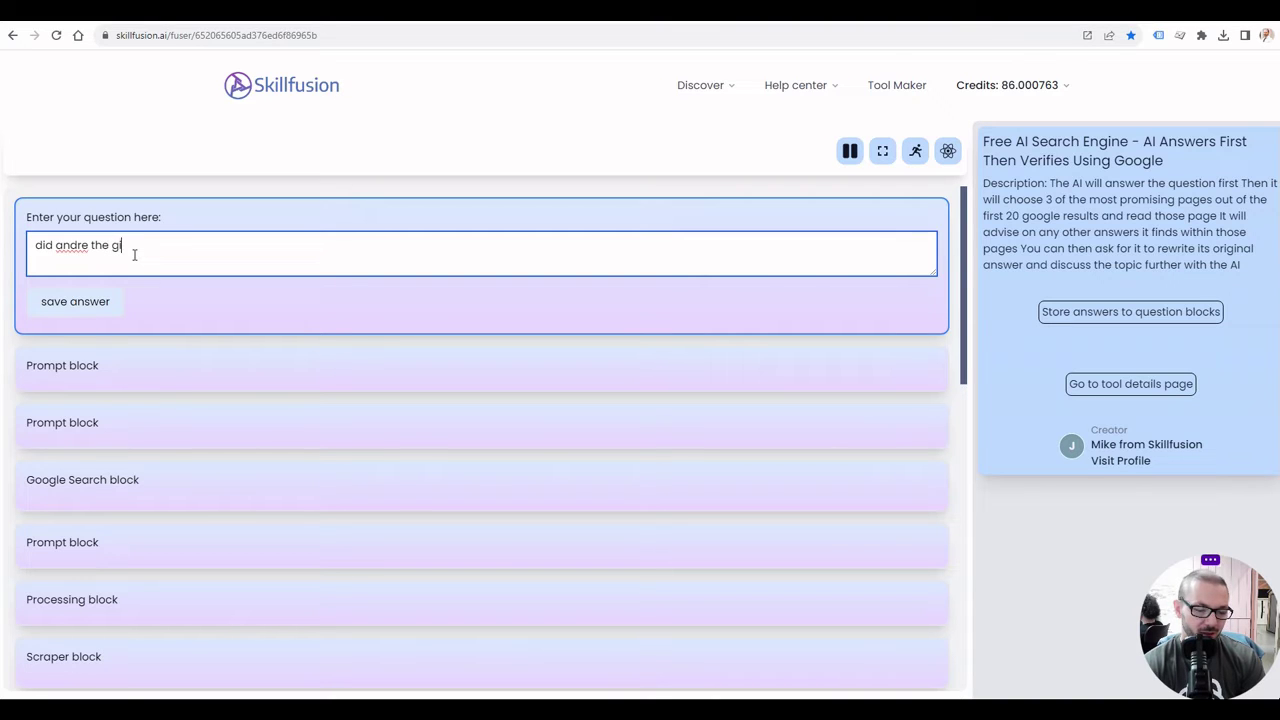
text(ant )
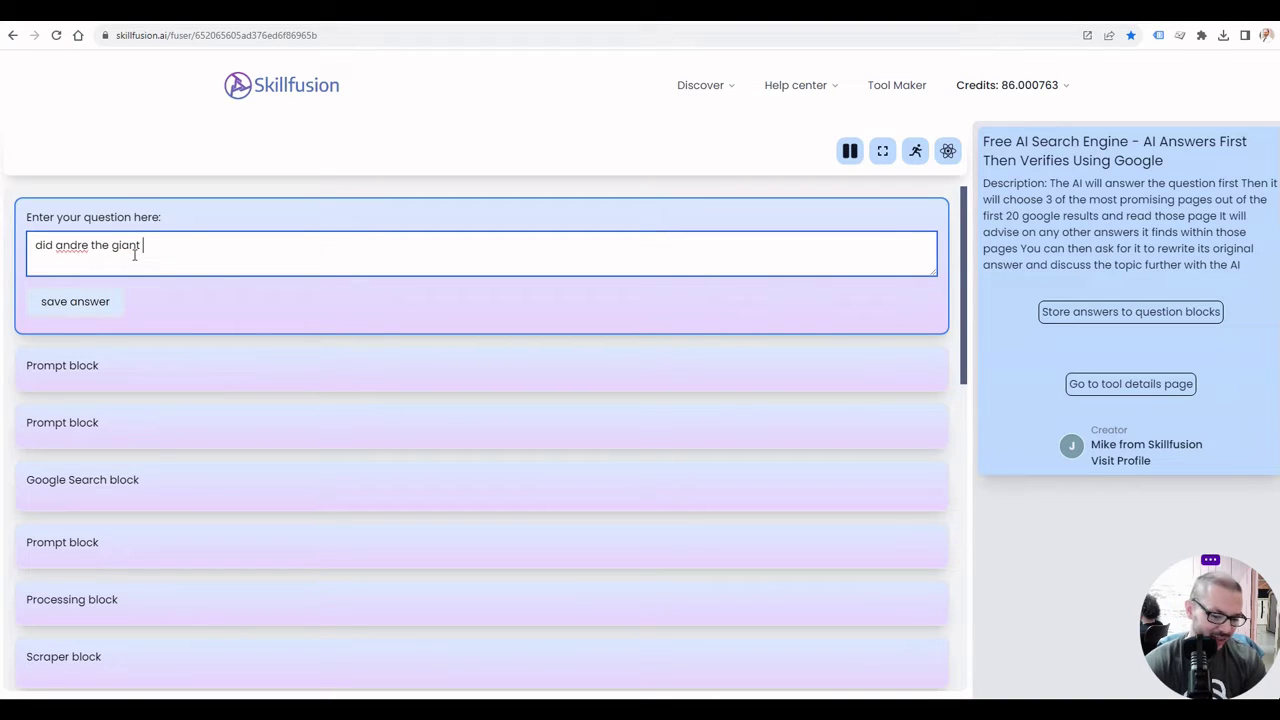
text(really drink 100 )
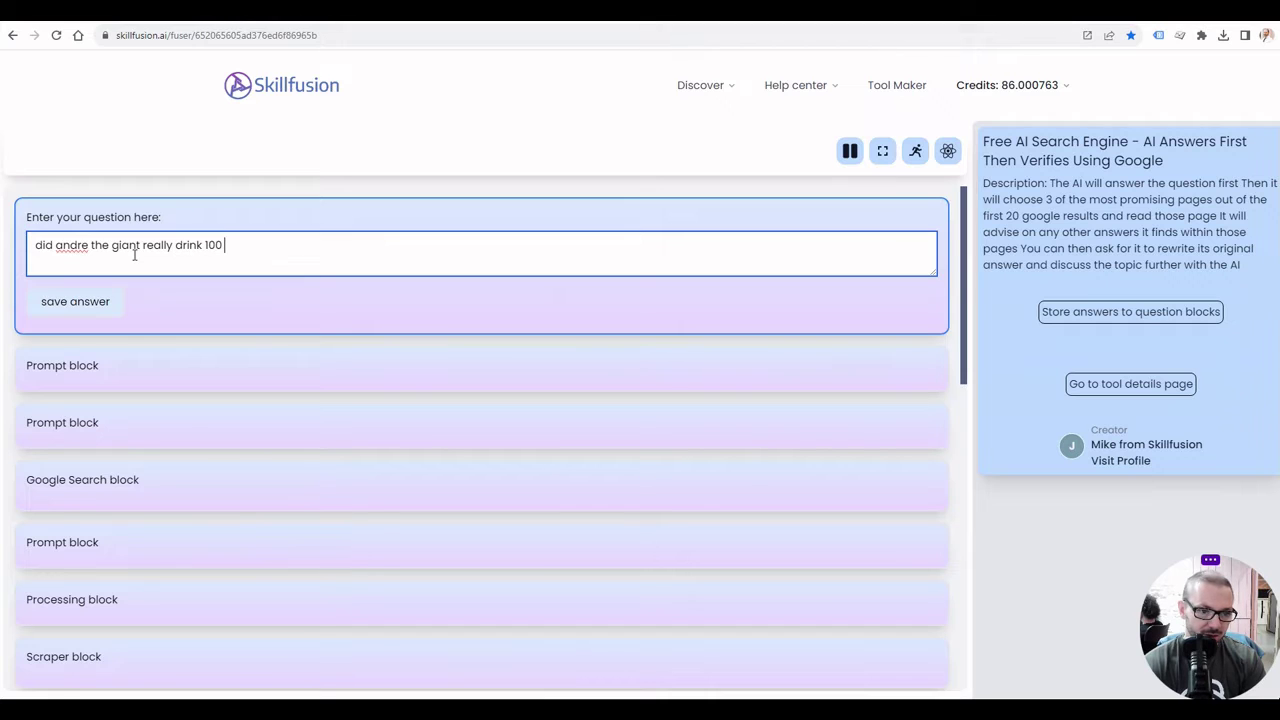
text(beers )
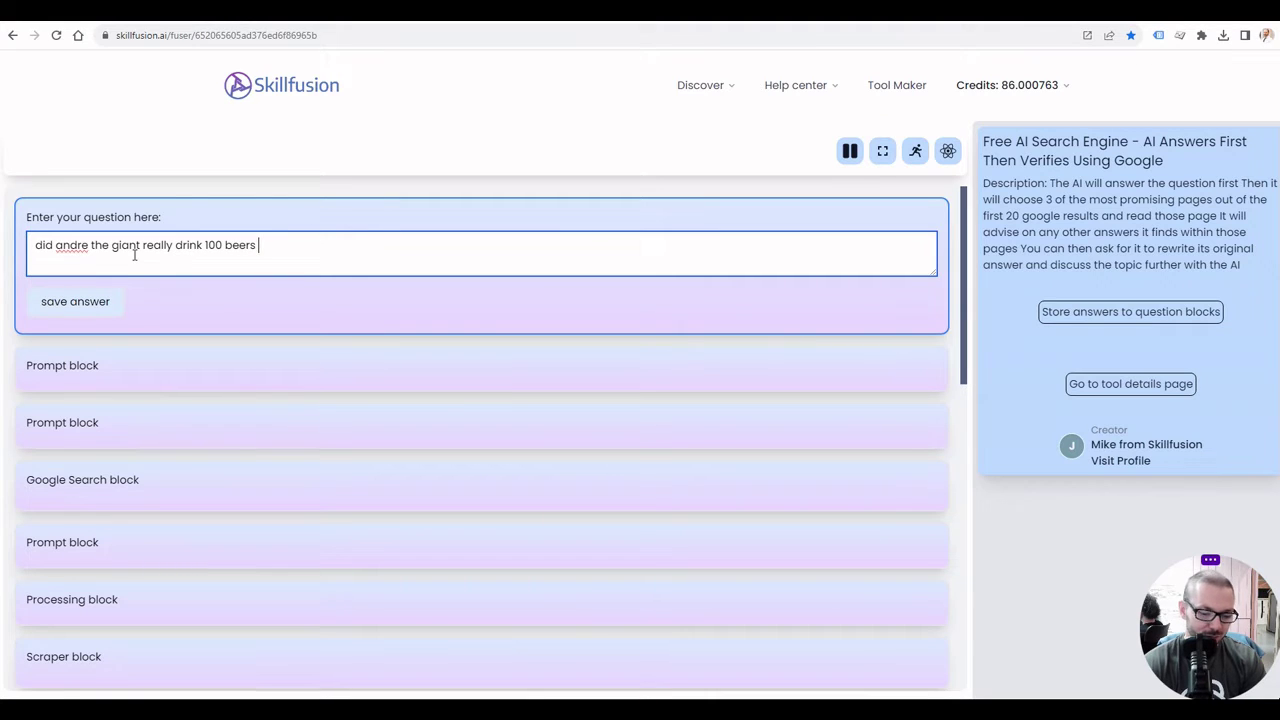
text(in one sitting)
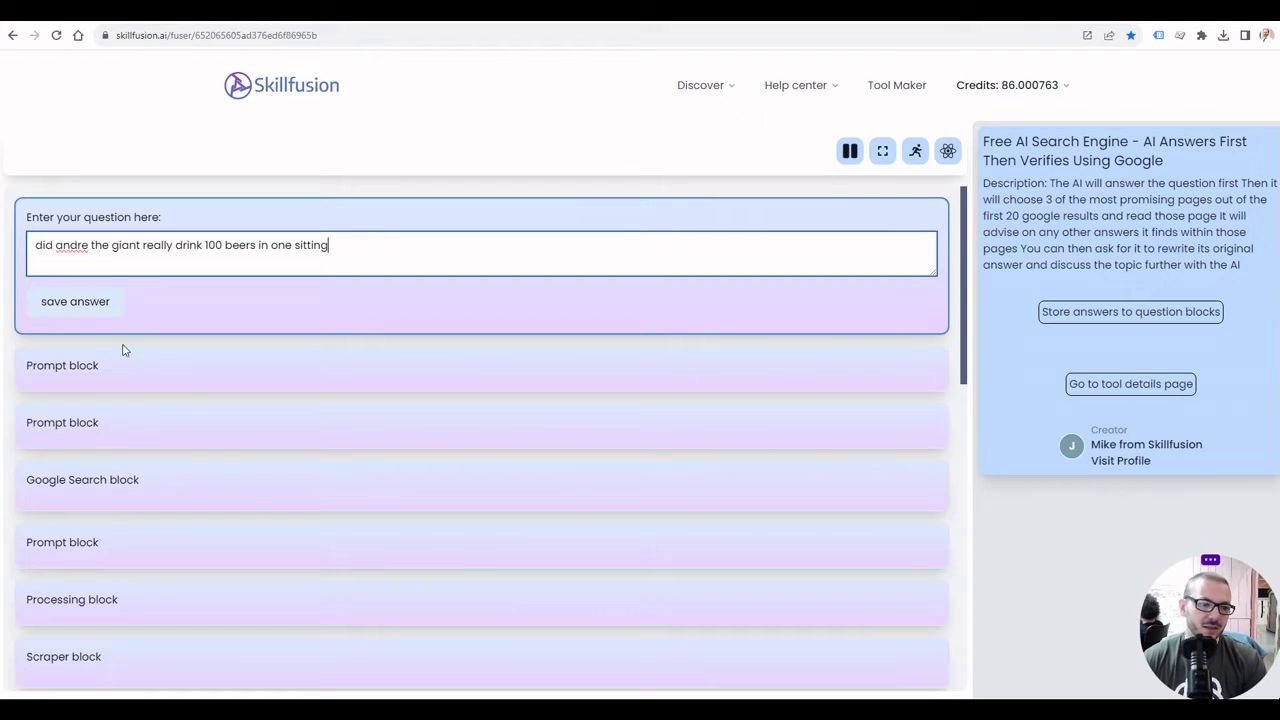
click(86, 302)
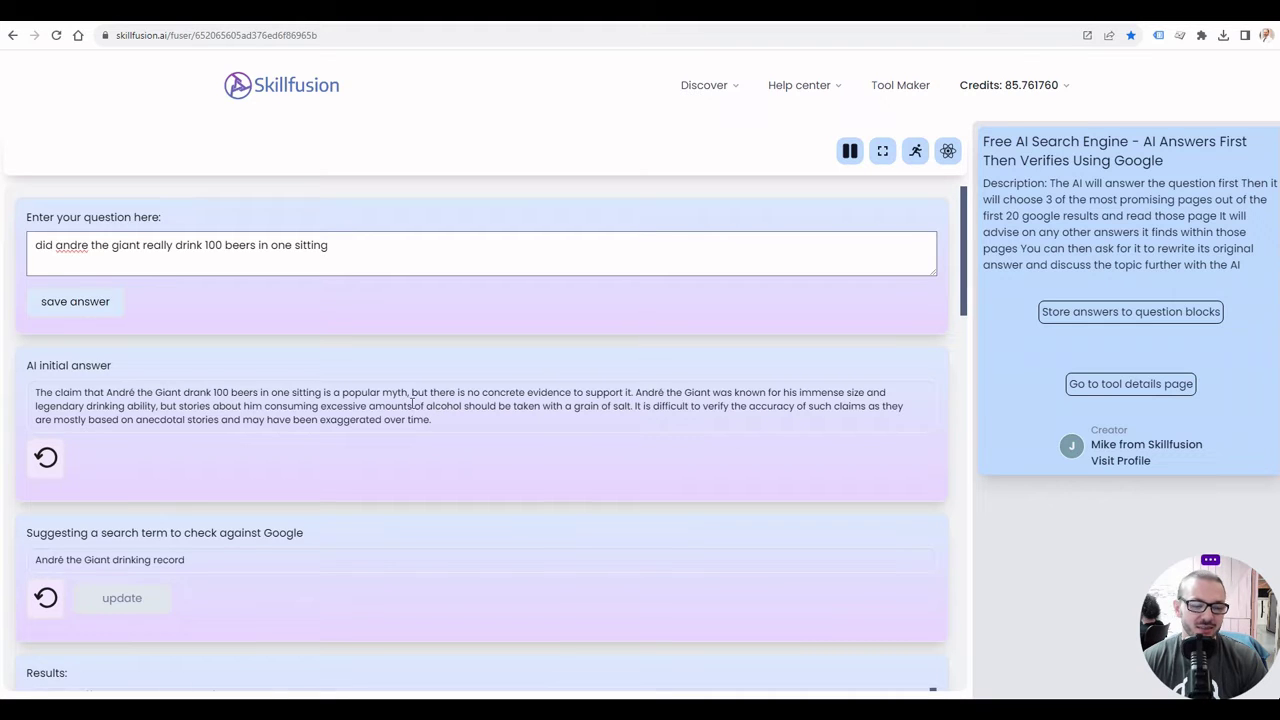
- Review the 'André the Giant drinking record' Google results, three chosen URLs and scraped drunkard.com content
scroll(409, 409, down, 2)
scroll(283, 369, up, 1)
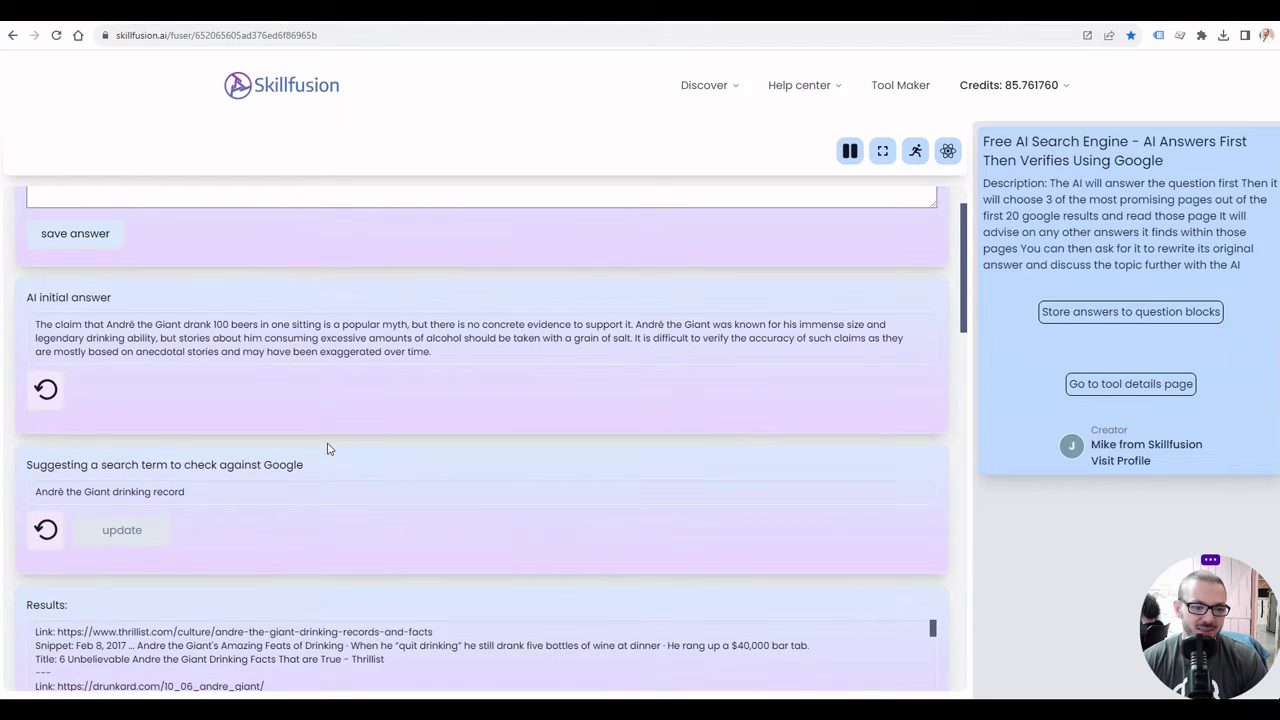
drag(251, 493, 78, 497)
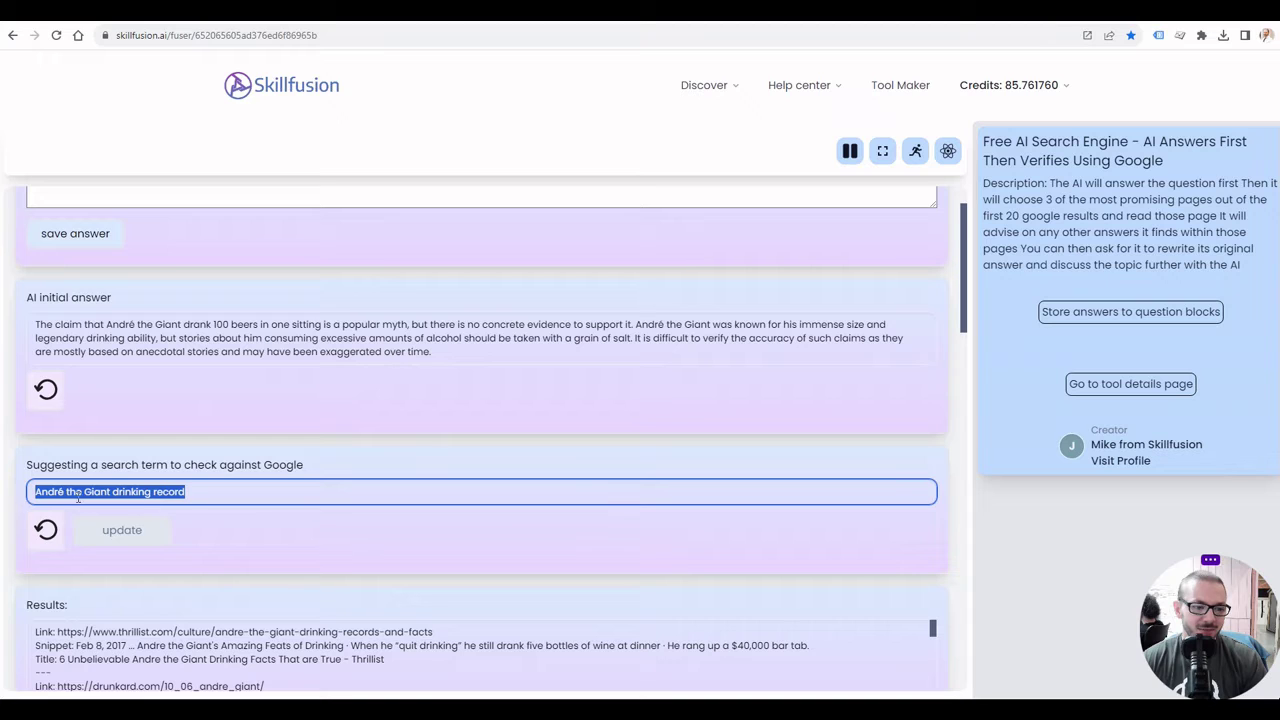
click(240, 514)
scroll(363, 517, down, 2)
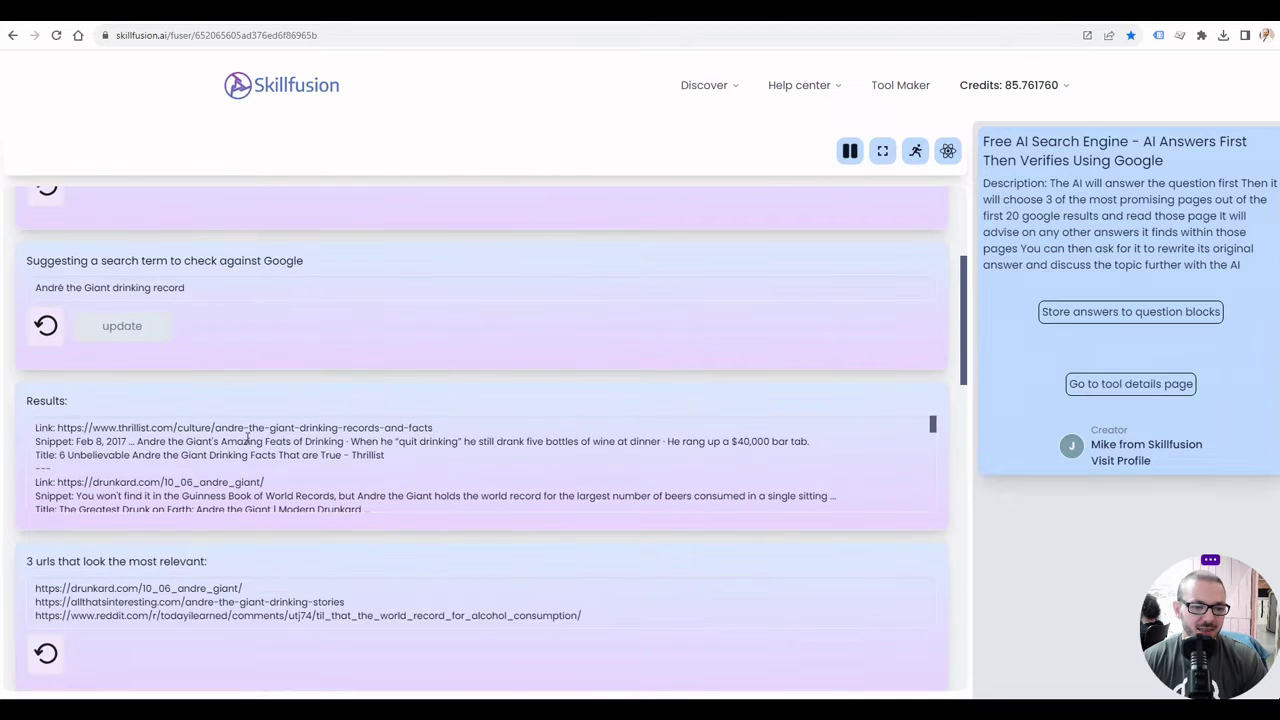
scroll(307, 440, down, 1)
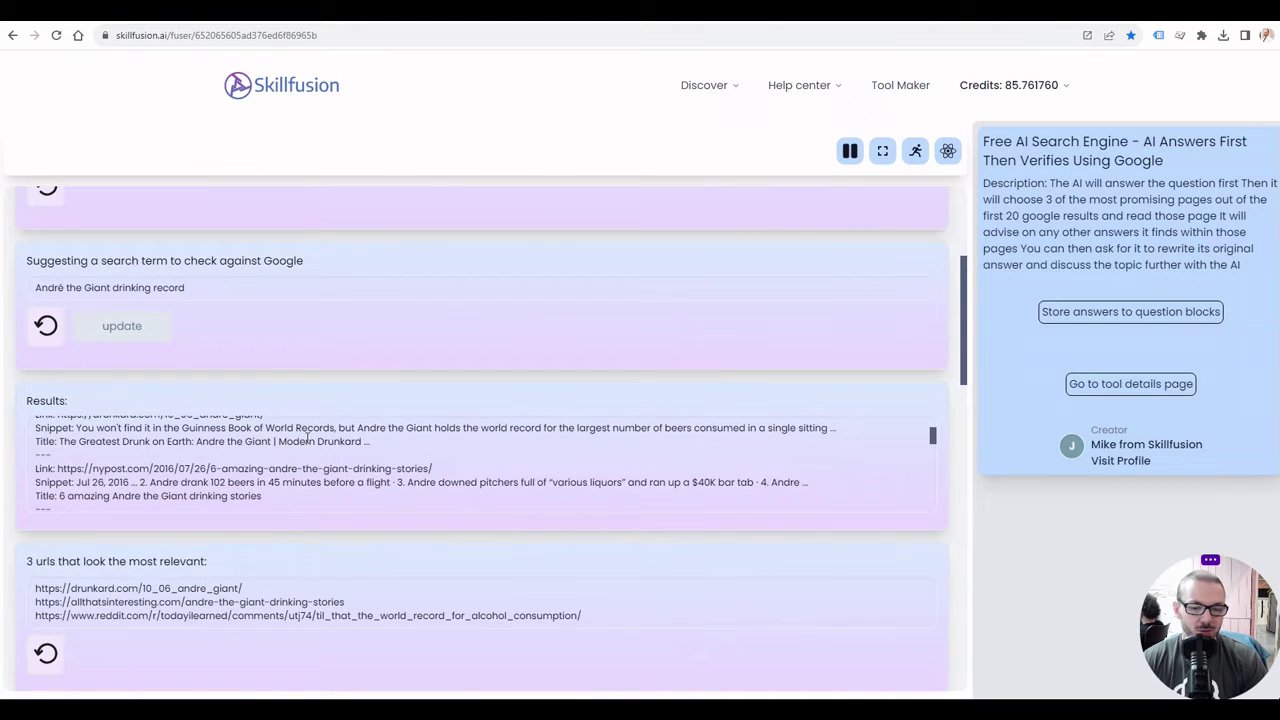
scroll(307, 440, down, 5)
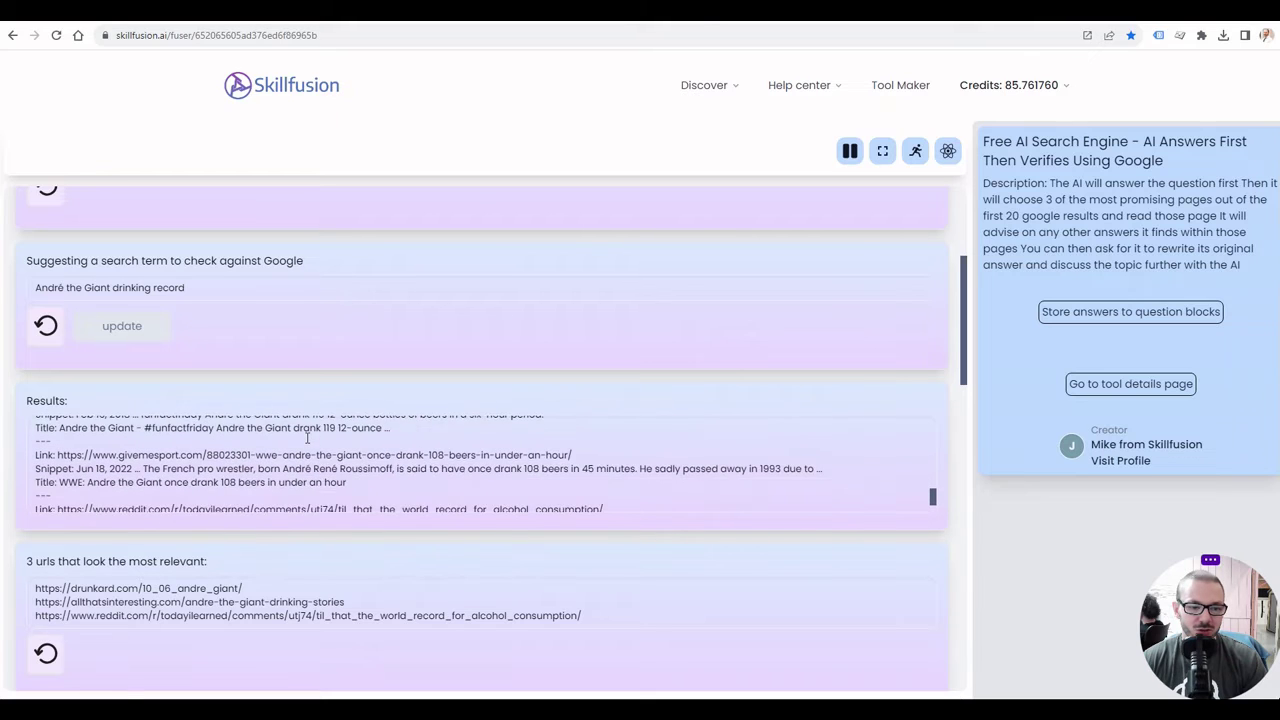
scroll(307, 437, down, 1)
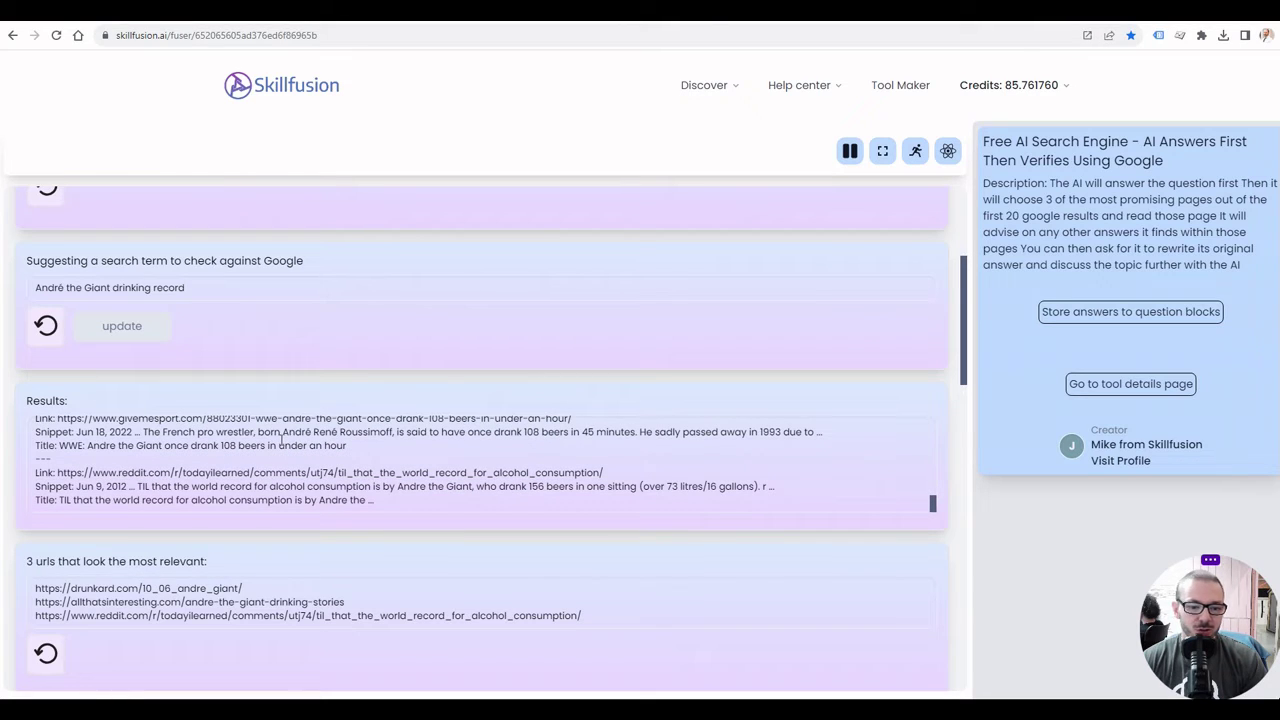
scroll(442, 539, down, 1)
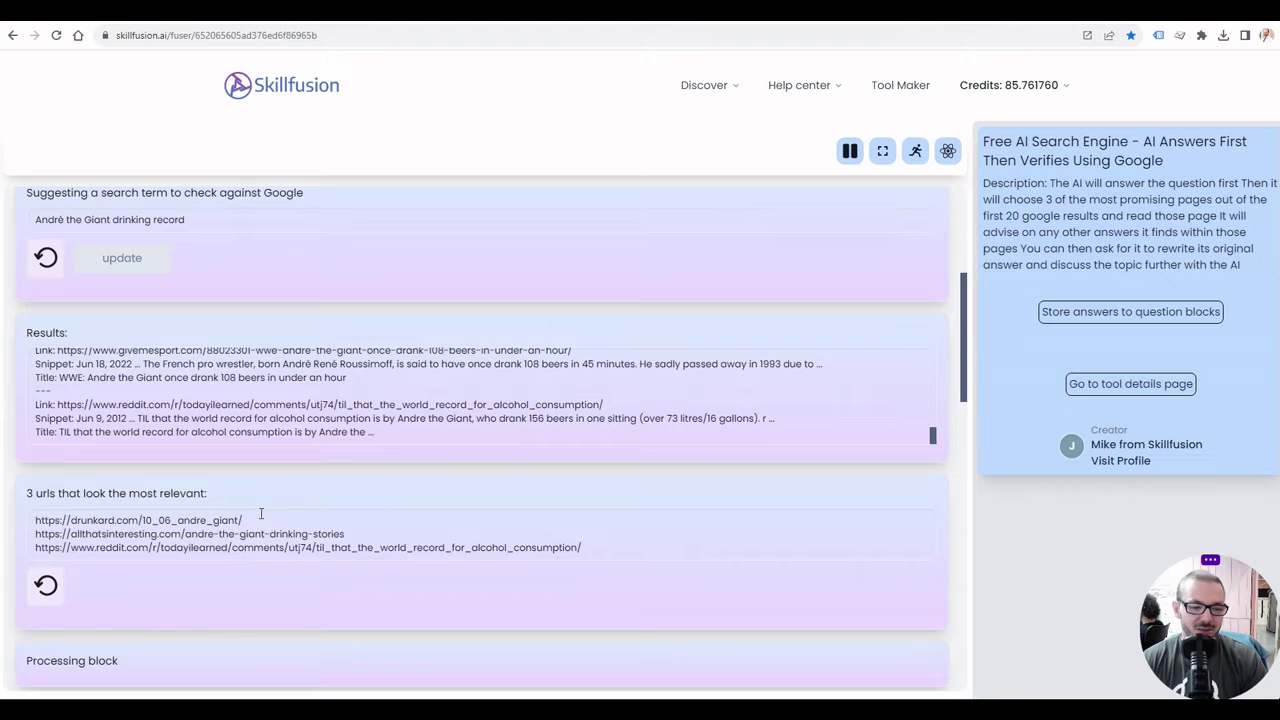
scroll(381, 487, down, 2)
scroll(381, 487, down, 2)
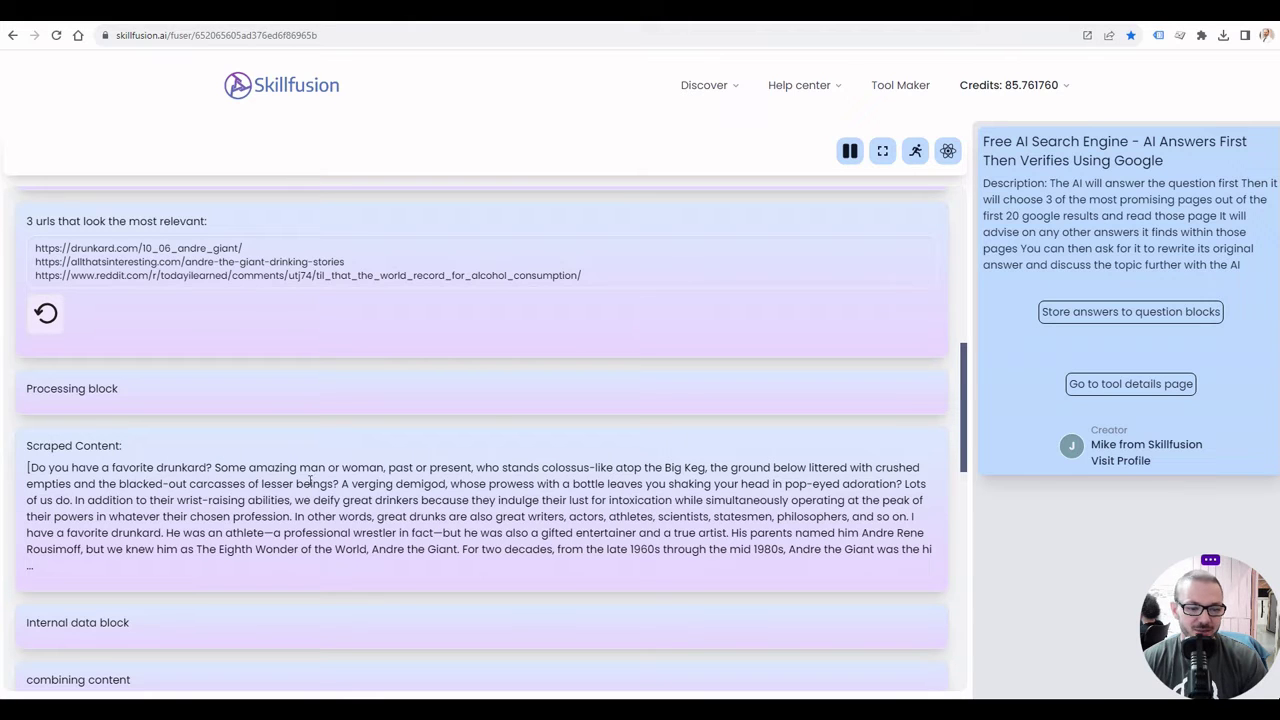
scroll(312, 490, down, 3)
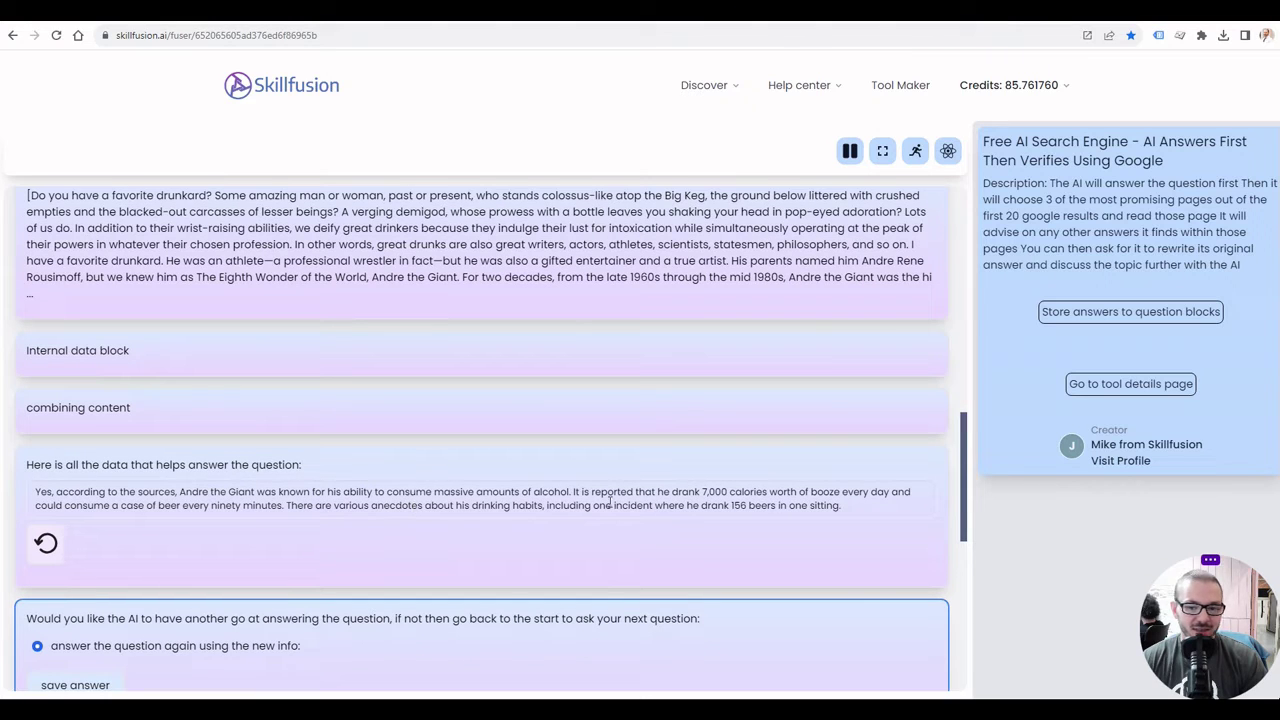
click(868, 511)
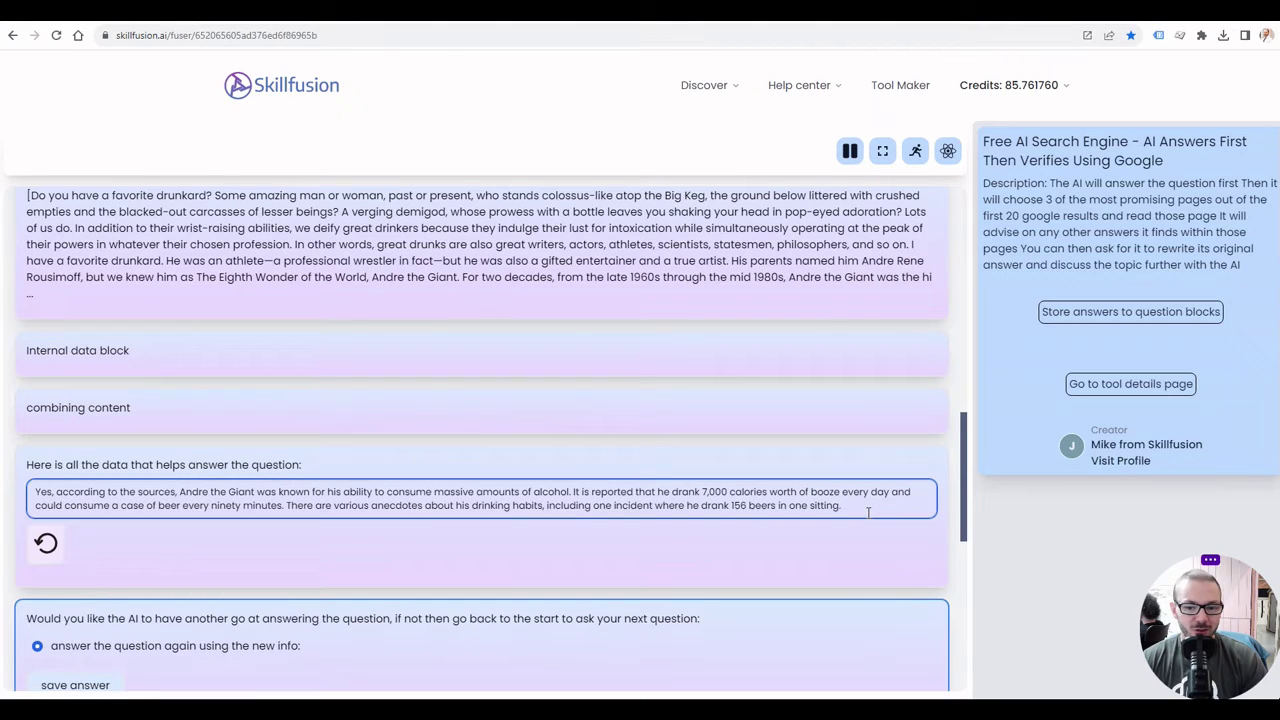
double_click(739, 506)
click(785, 549)
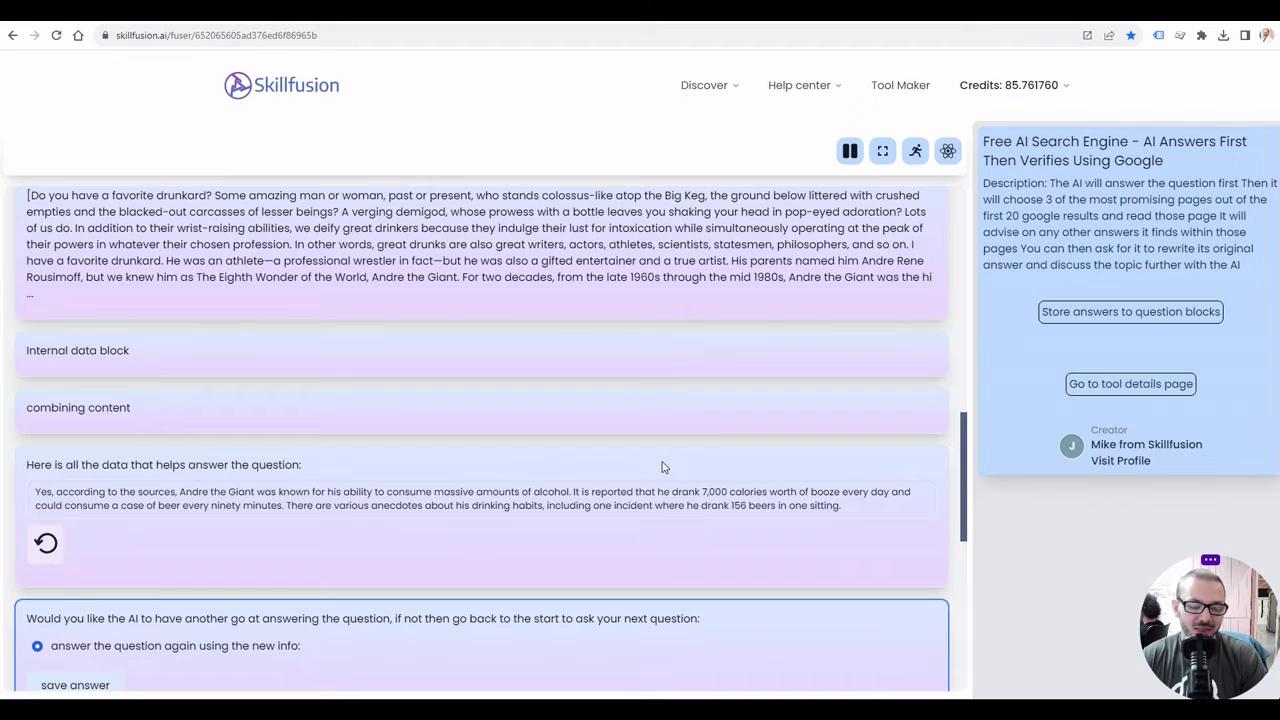
- Re-answer with the new info and read the updated answer about the anecdotal 156-beer accounts
scroll(661, 467, down, 3)
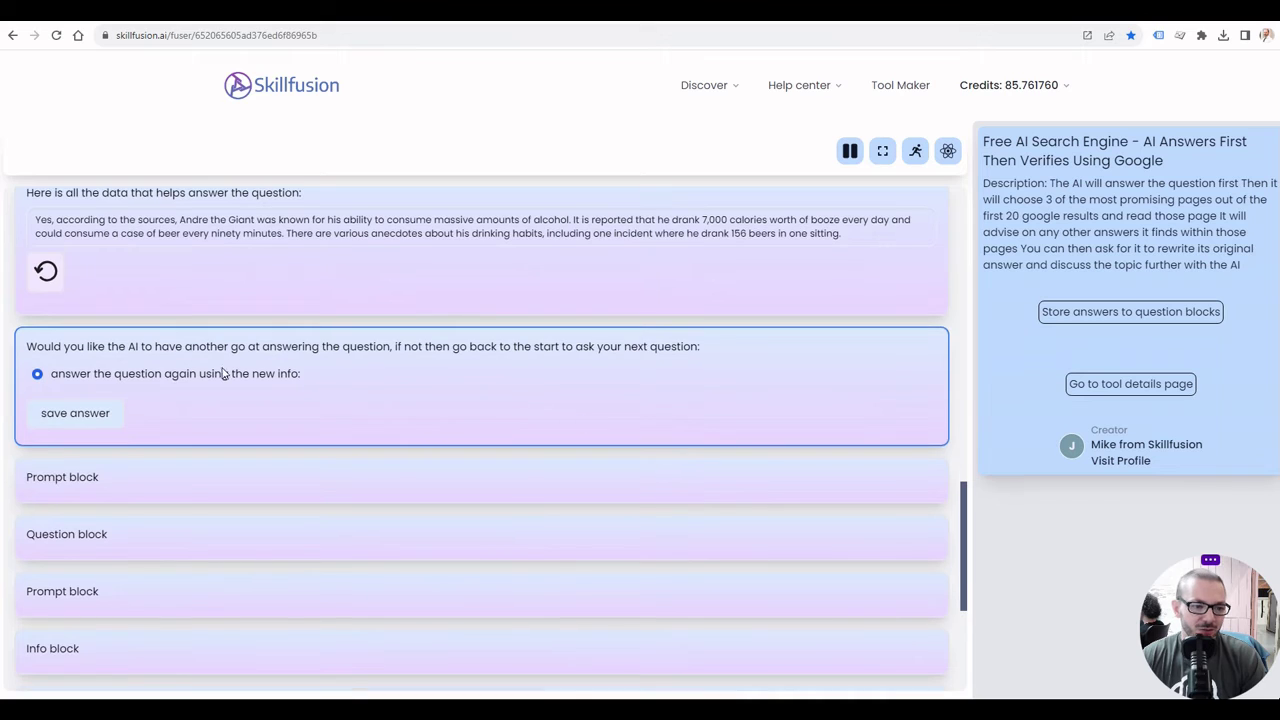
click(75, 413)
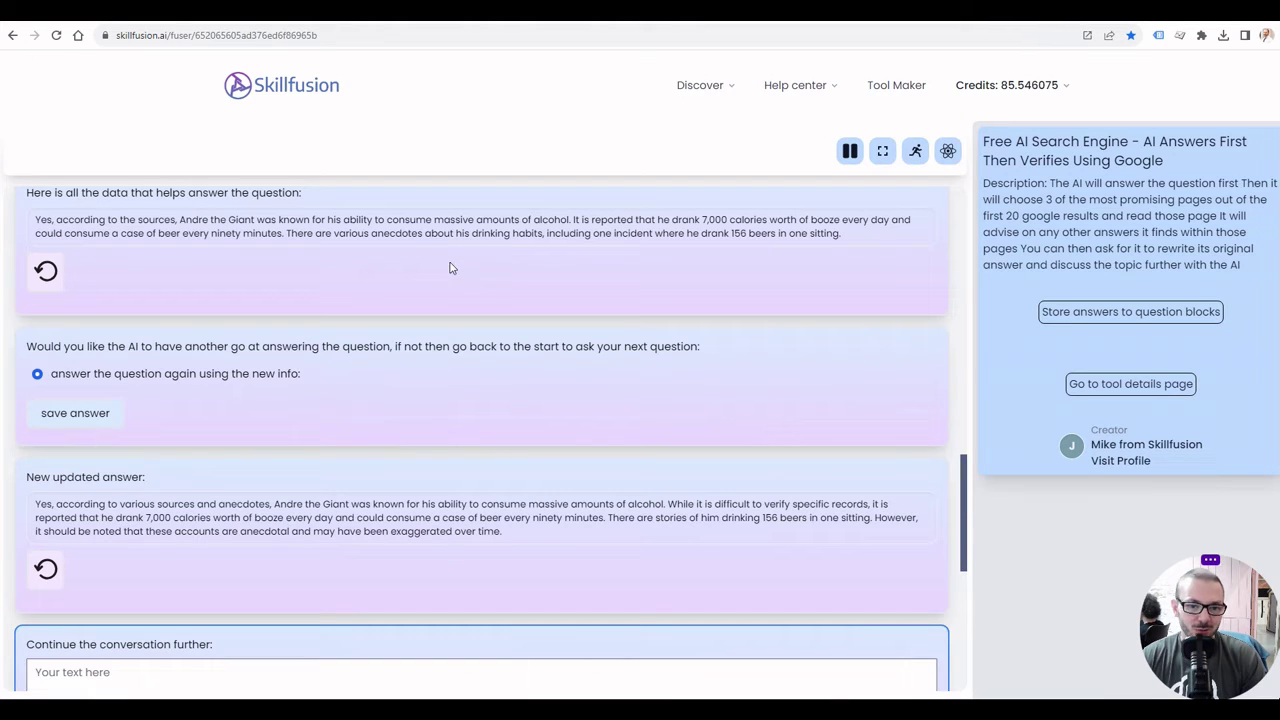
scroll(477, 338, down, 2)
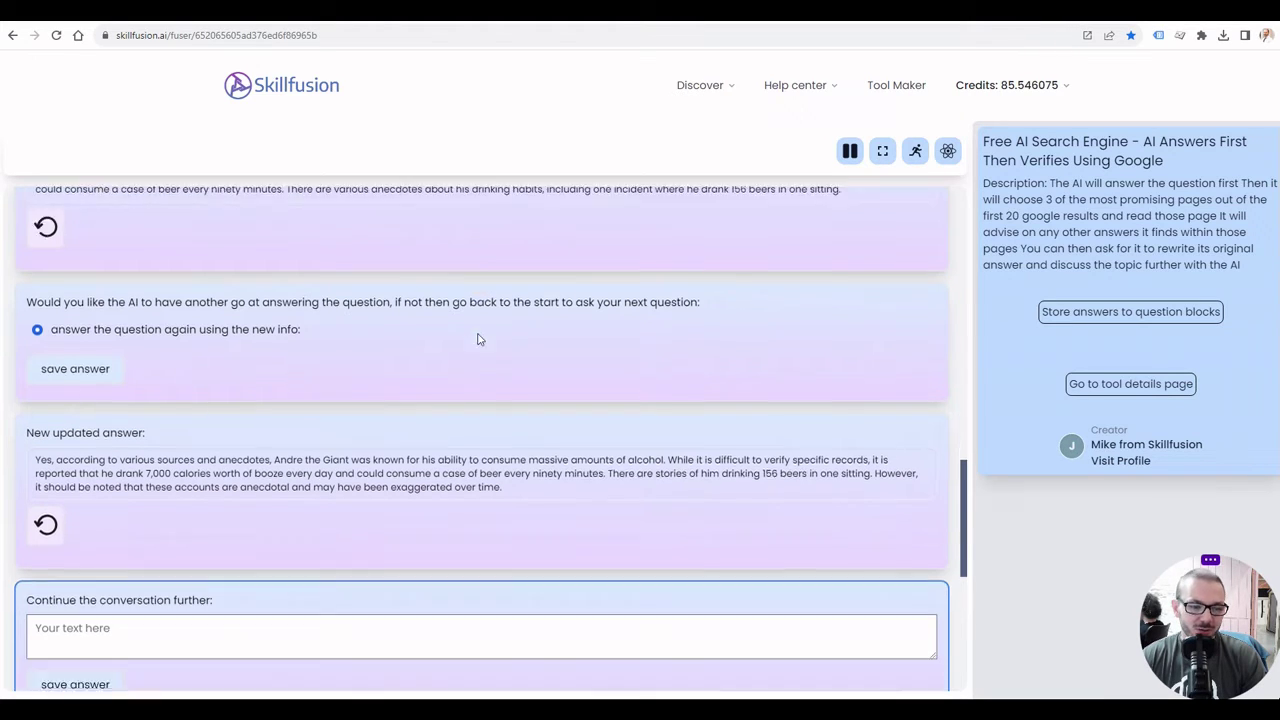
scroll(477, 338, down, 1)
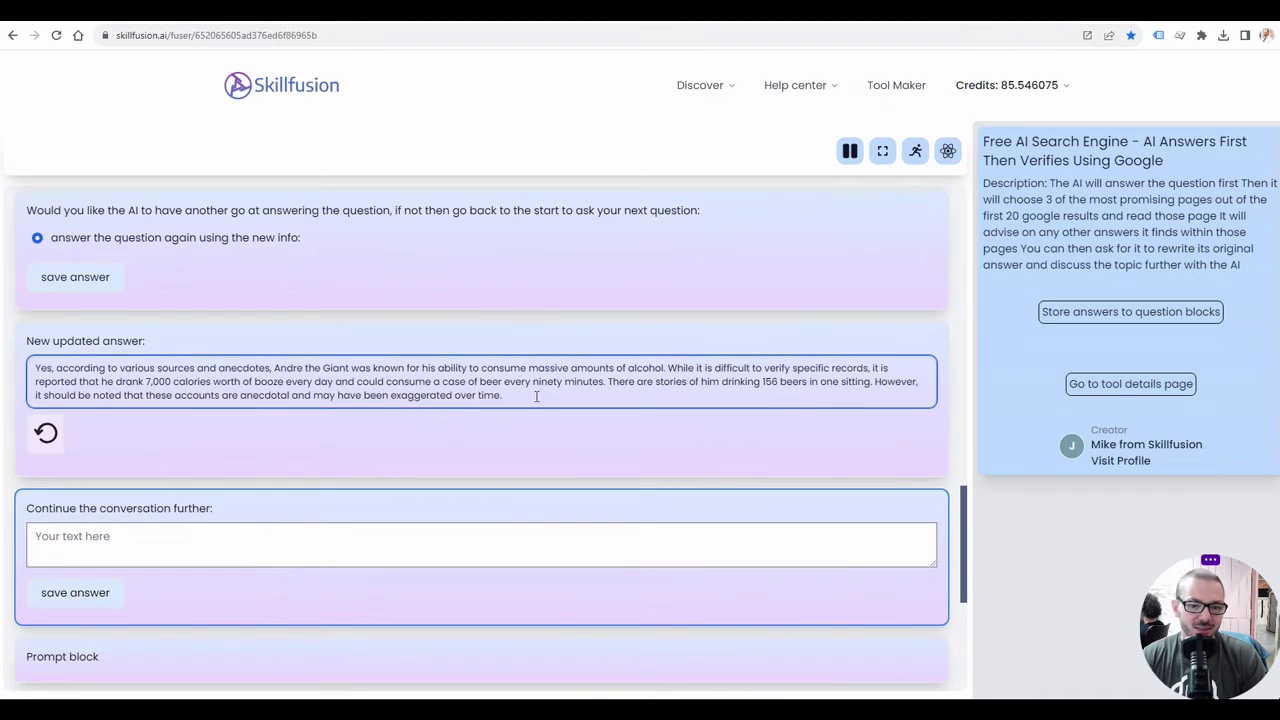
drag(466, 396, 27, 370)
click(472, 437)
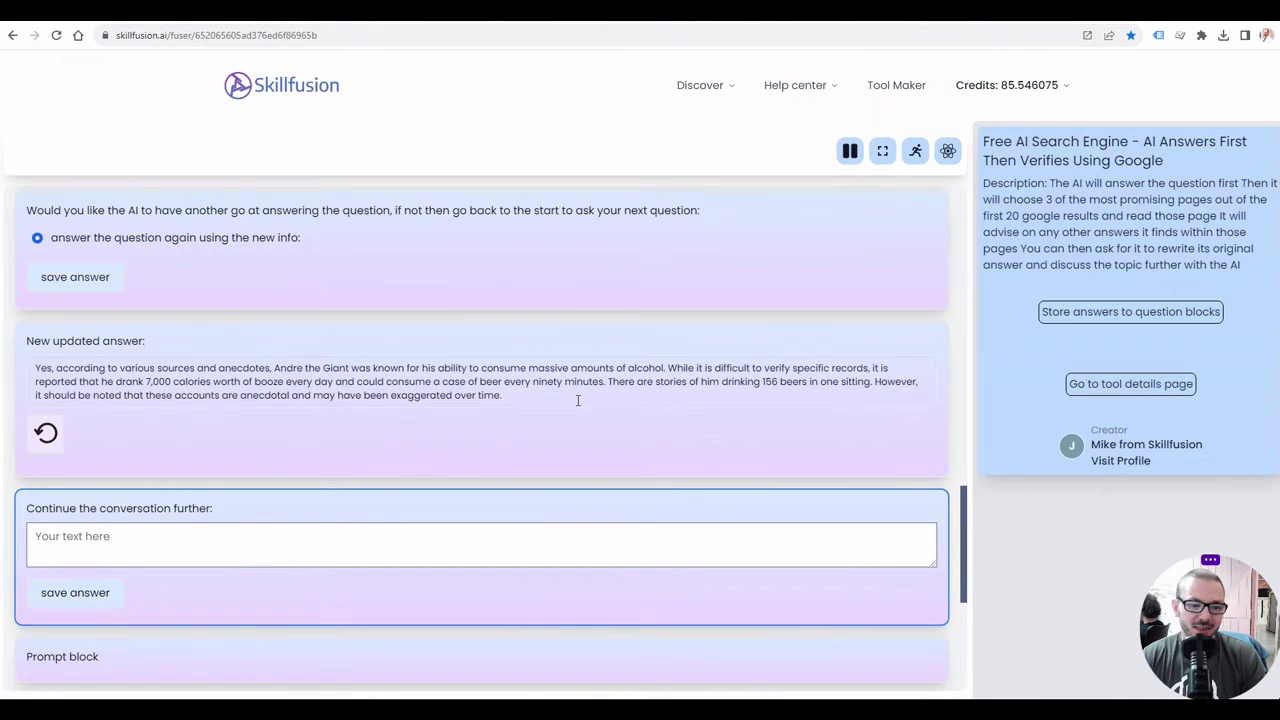
scroll(577, 400, down, 2)
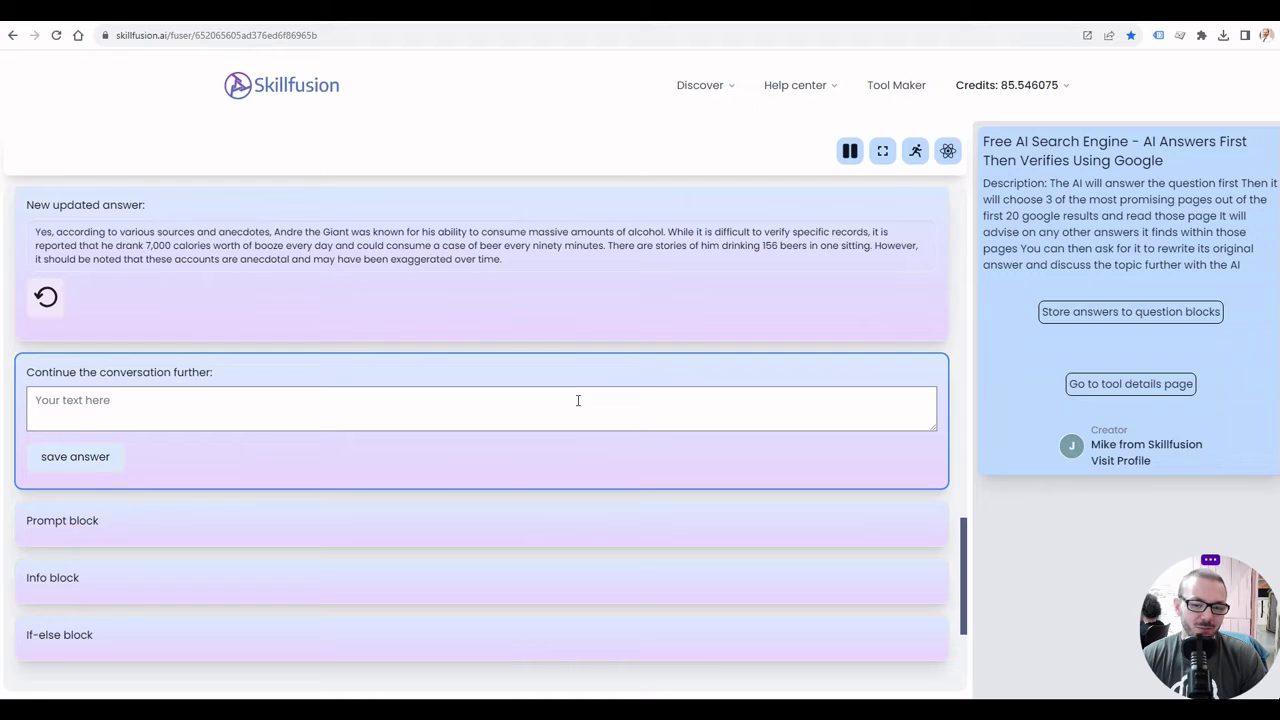
- Send the follow-up question 'what else does it say about andre'
click(545, 415)
text(what else dos)
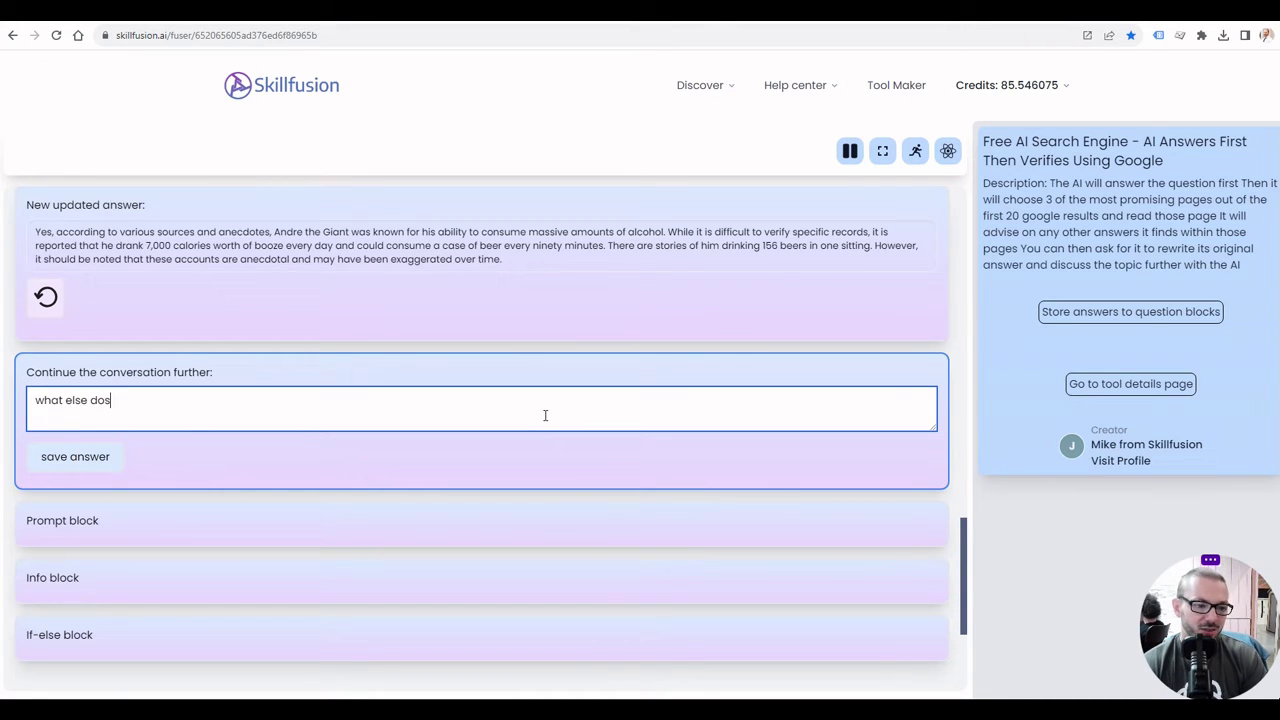
key(BackSpace)
text(es )
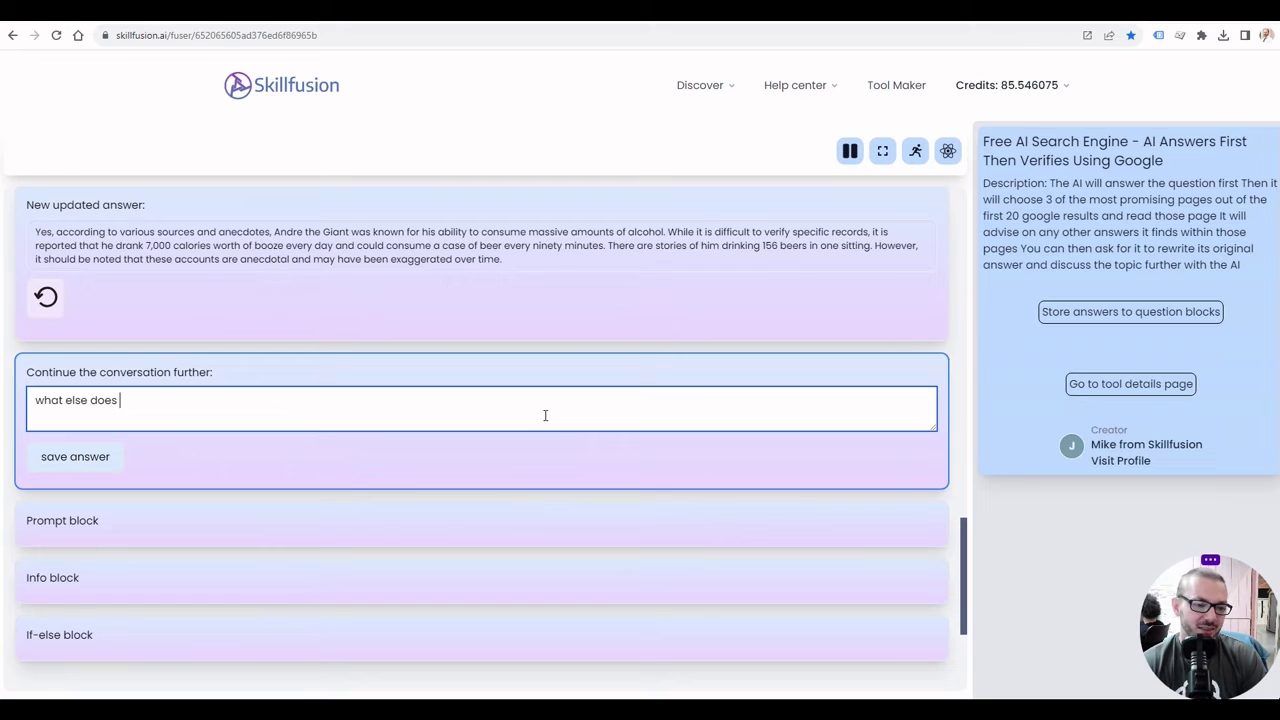
text(it say about andre)
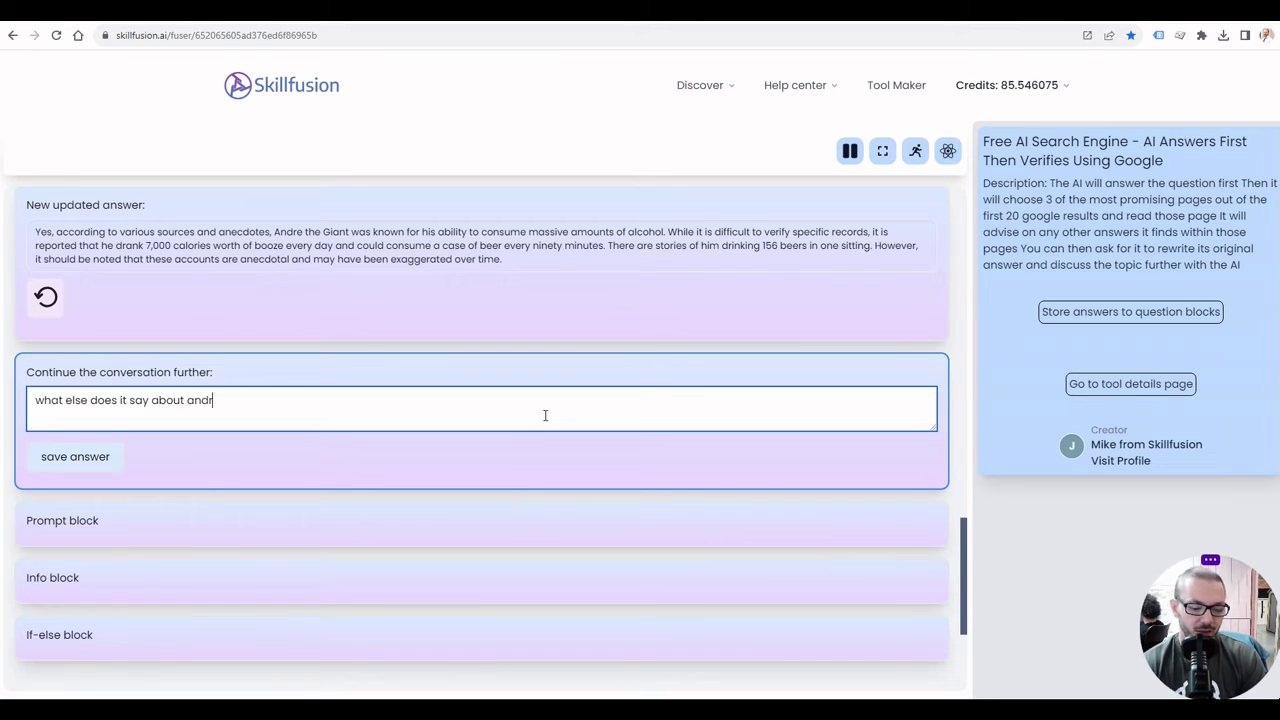
click(110, 456)
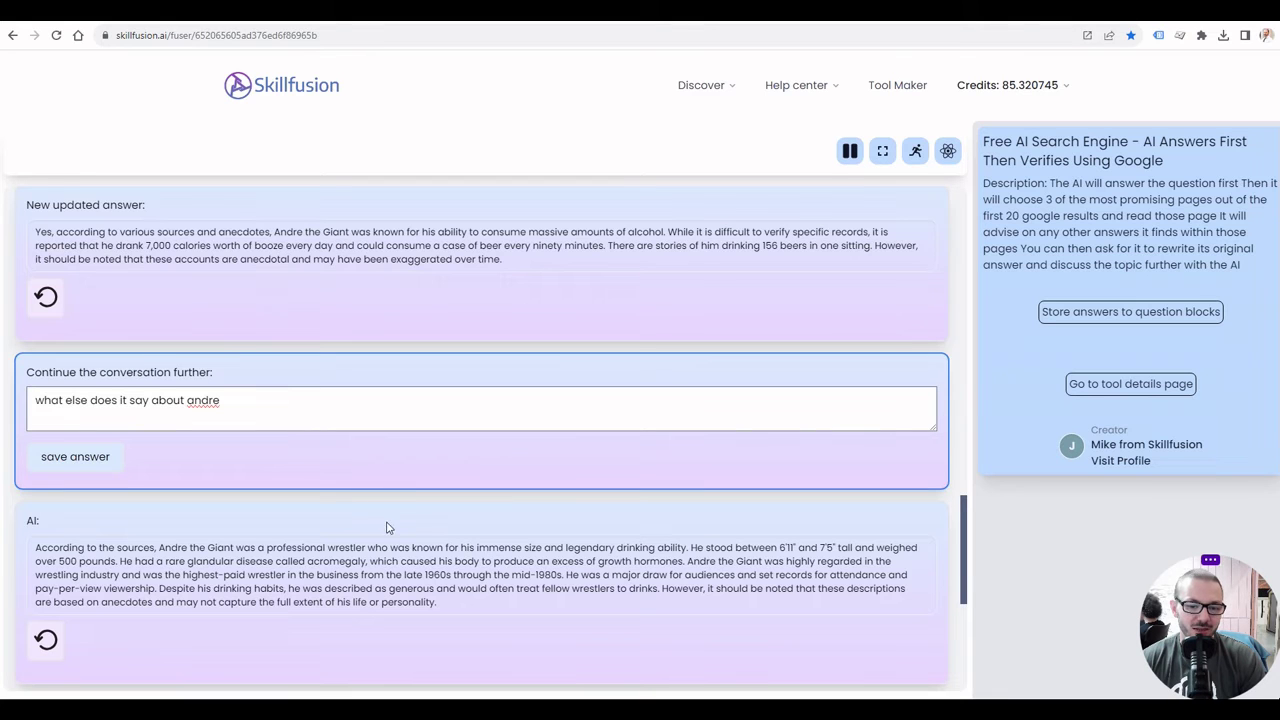
- Read the reply about Andre's wrestling career and size, then return to the page top
scroll(389, 525, down, 3)
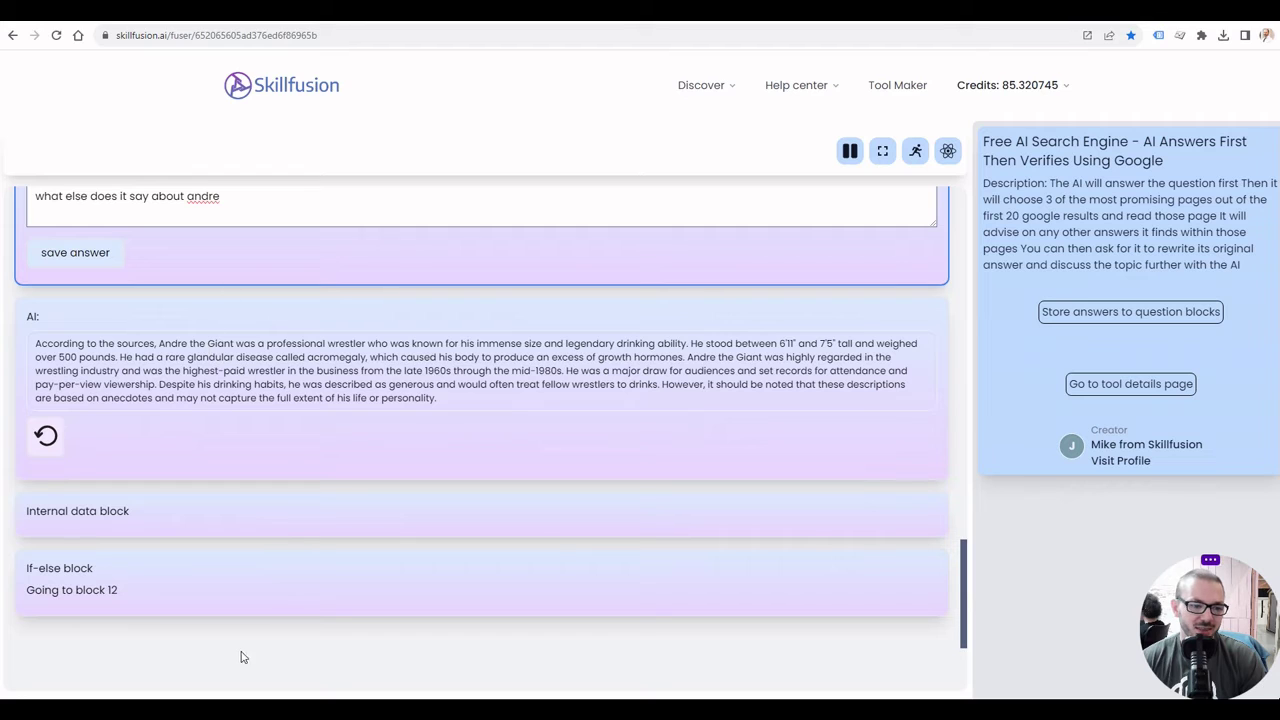
scroll(249, 497, up, 2)
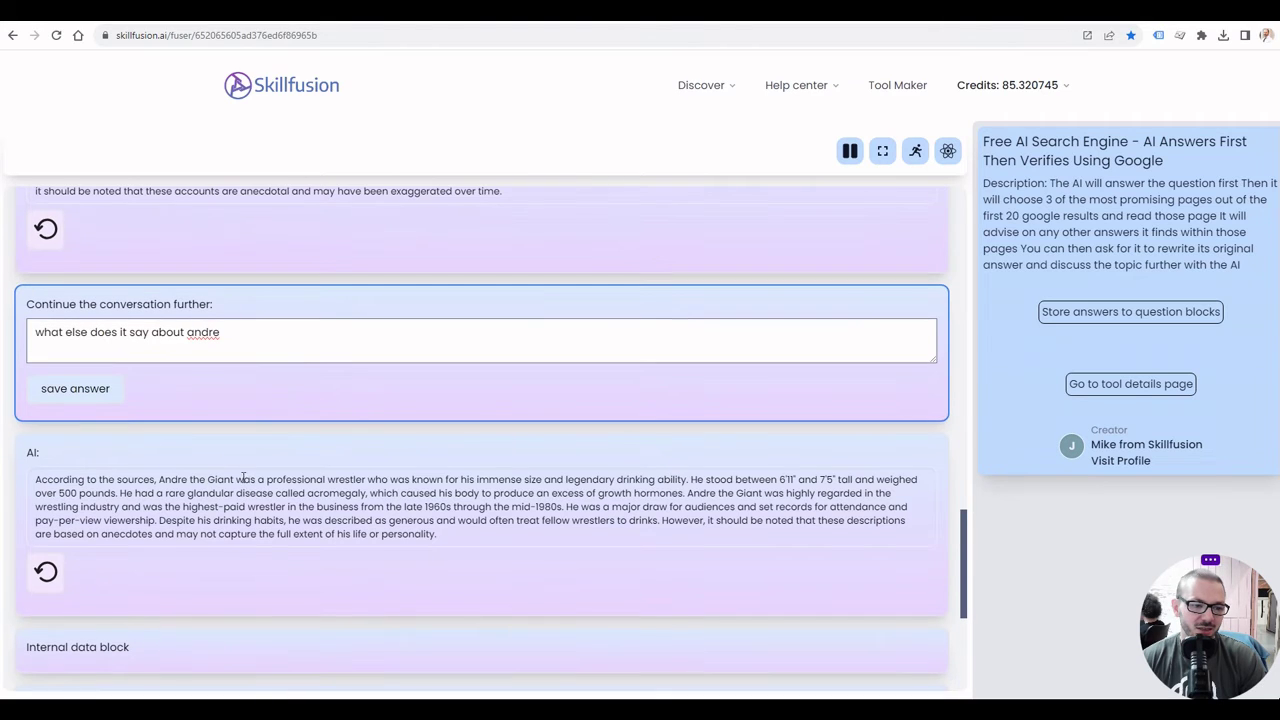
drag(228, 331, 20, 338)
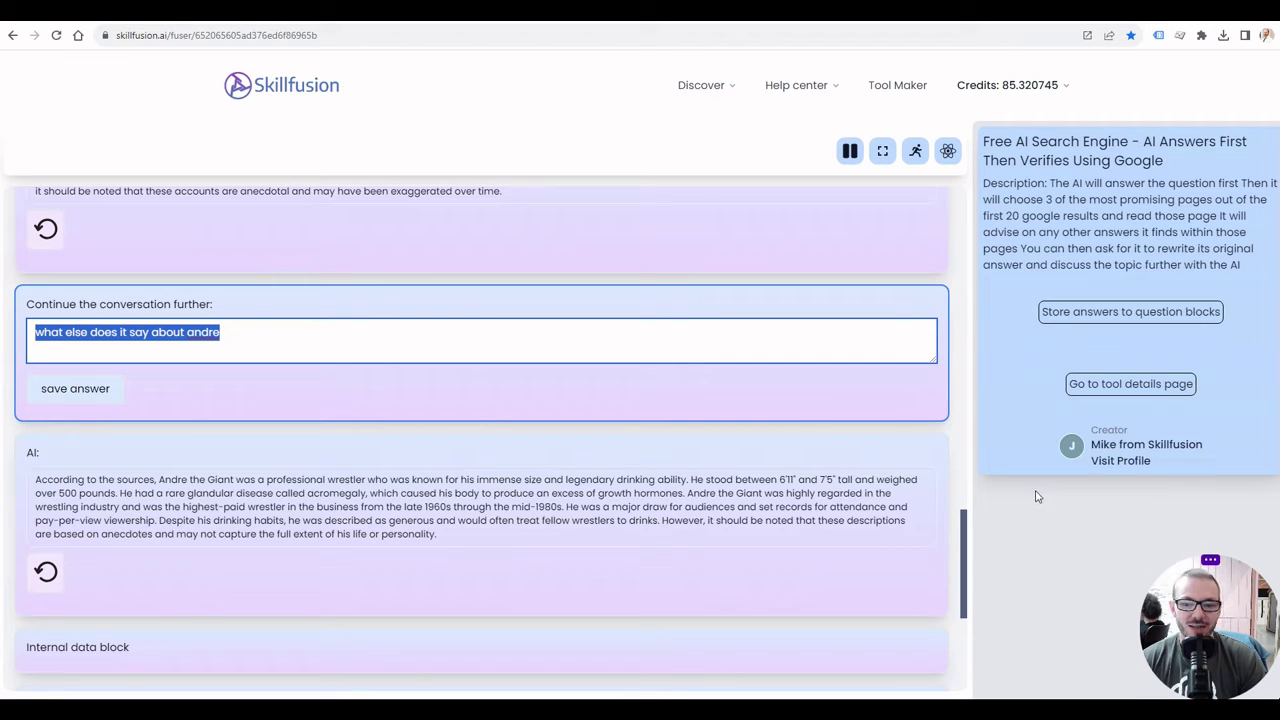
scroll(972, 500, up, 3)
scroll(977, 400, up, 15)
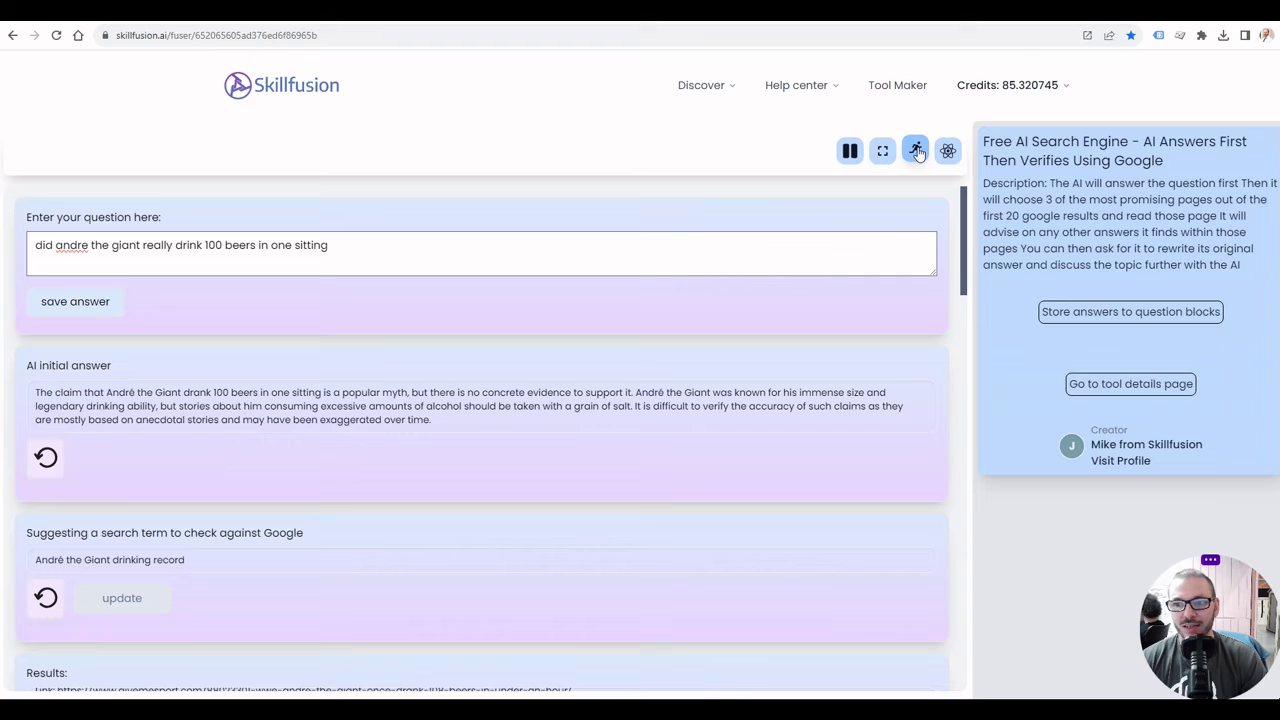
- Browse the search tool's blocks down to Block 15, then start a new untitled tool in Tool Maker
click(917, 151)
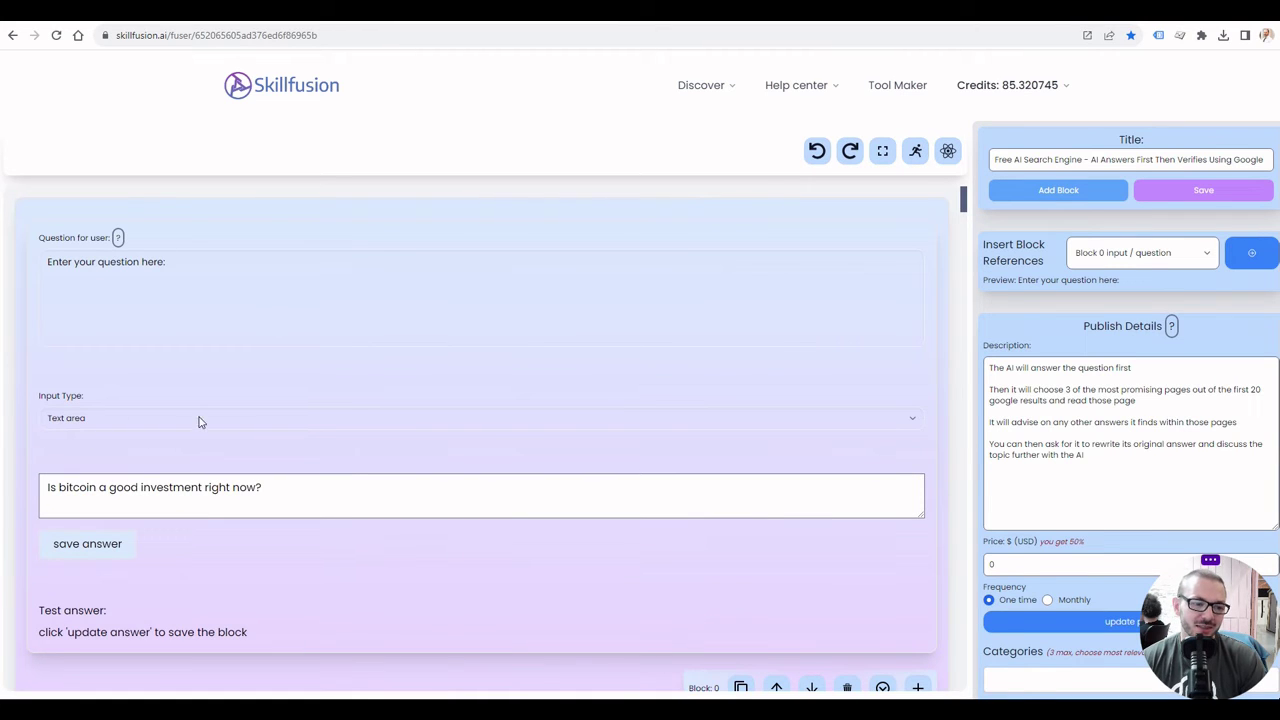
scroll(136, 341, down, 1)
scroll(136, 339, down, 4)
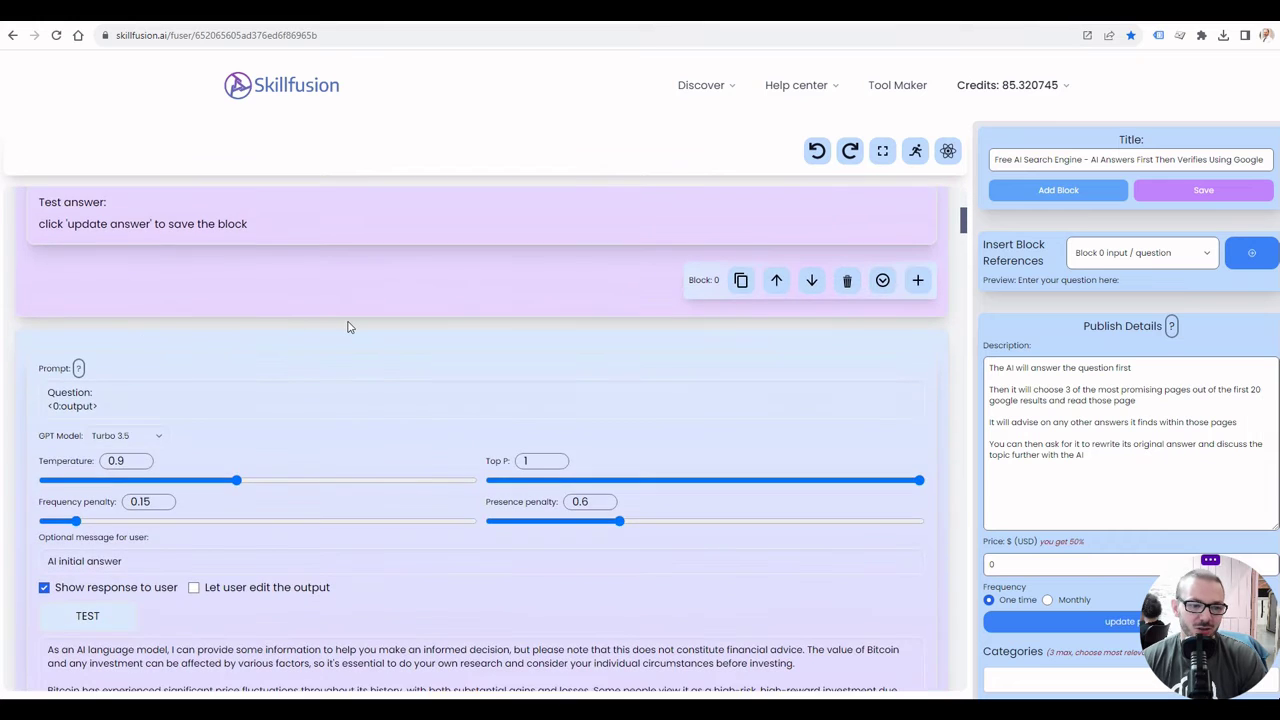
scroll(349, 326, down, 1)
scroll(349, 327, up, 3)
scroll(349, 326, up, 2)
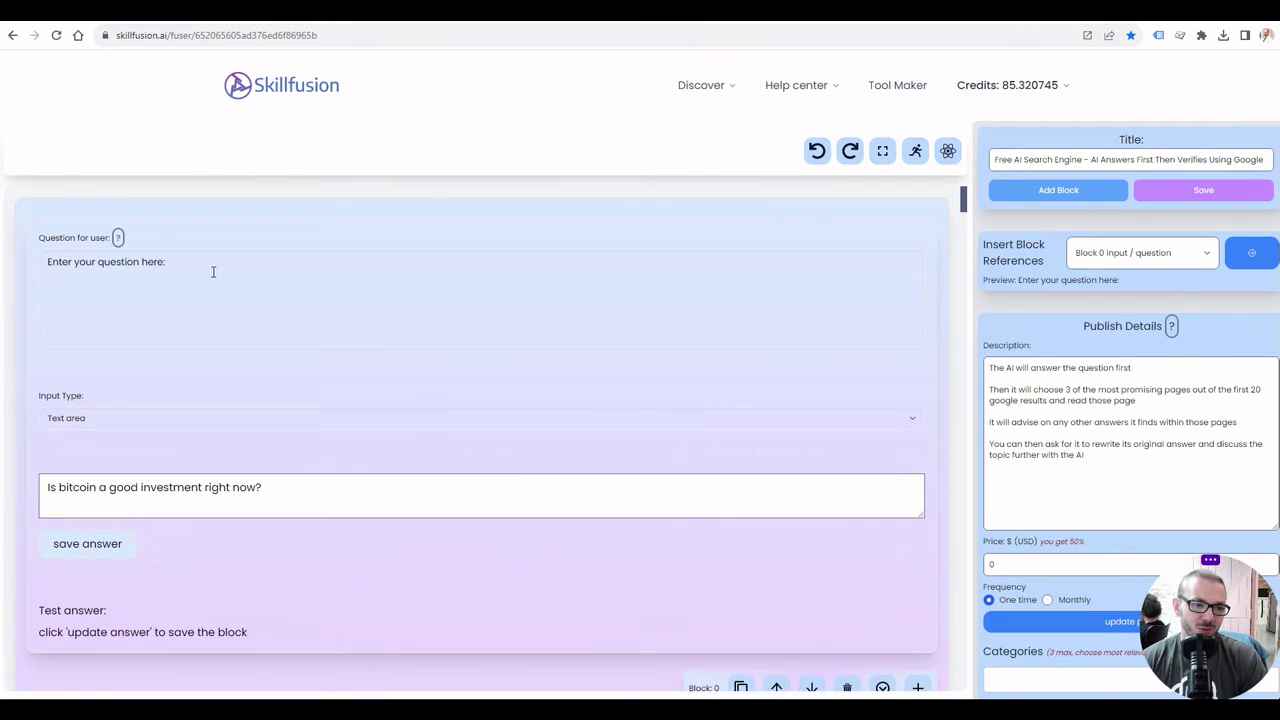
scroll(323, 490, down, 5)
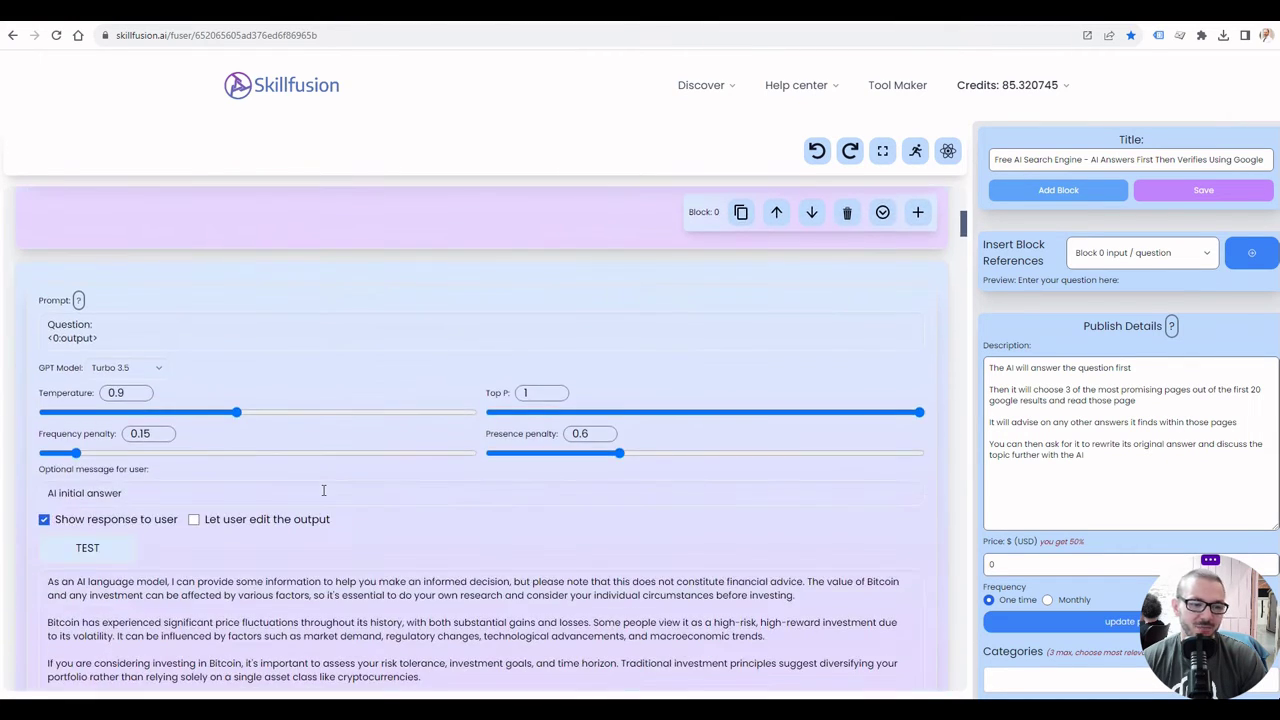
scroll(340, 515, down, 1)
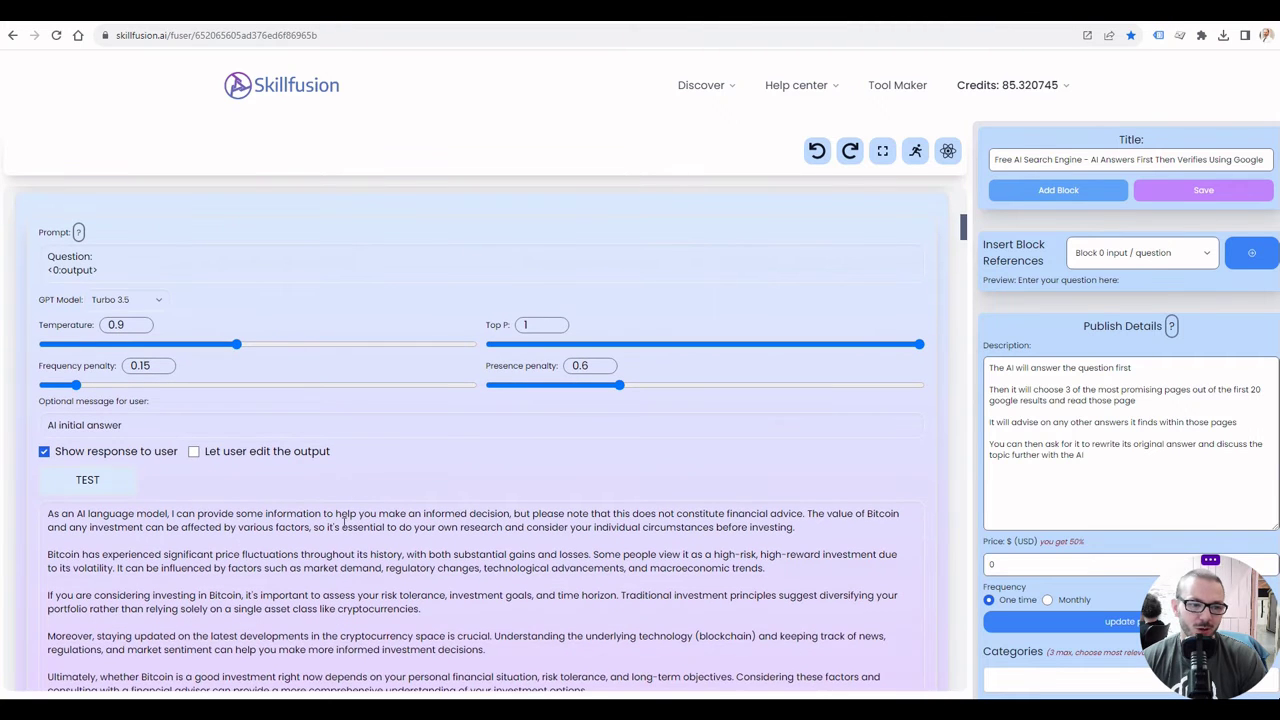
drag(963, 228, 963, 678)
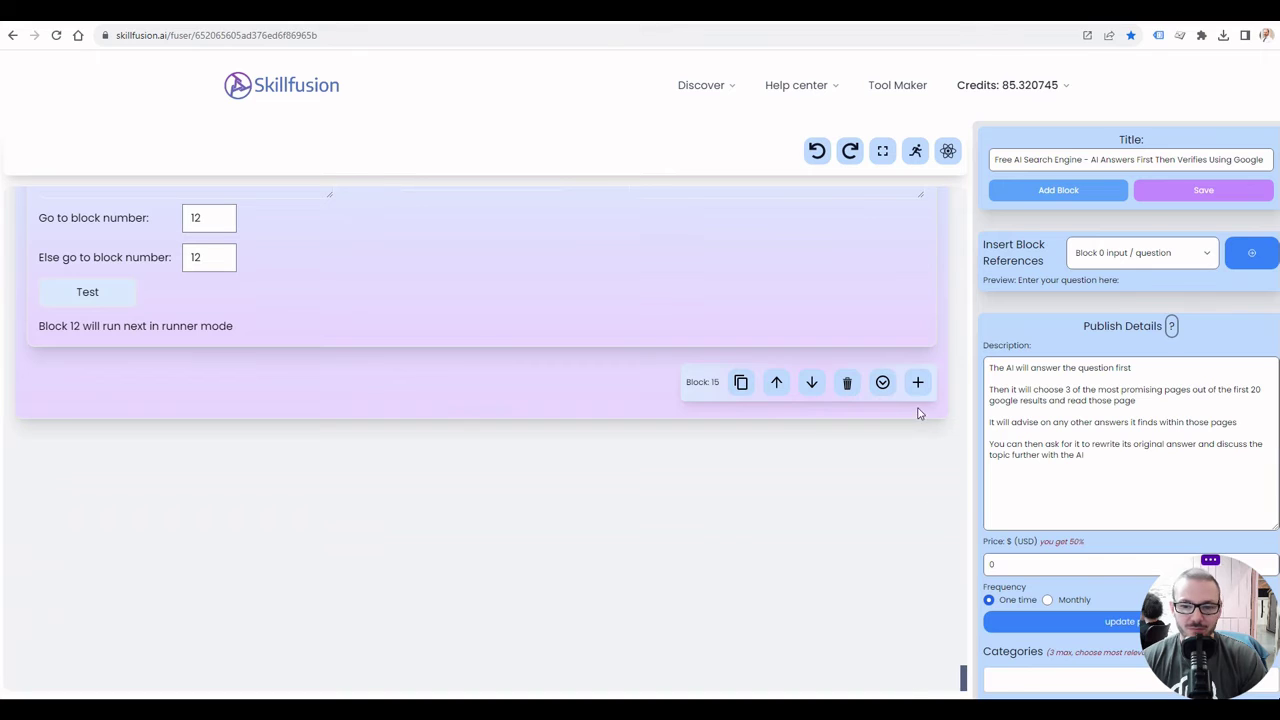
click(910, 86)
- Add Block 0 to the new tool and view the block type options without picking one
click(488, 322)
click(540, 270)
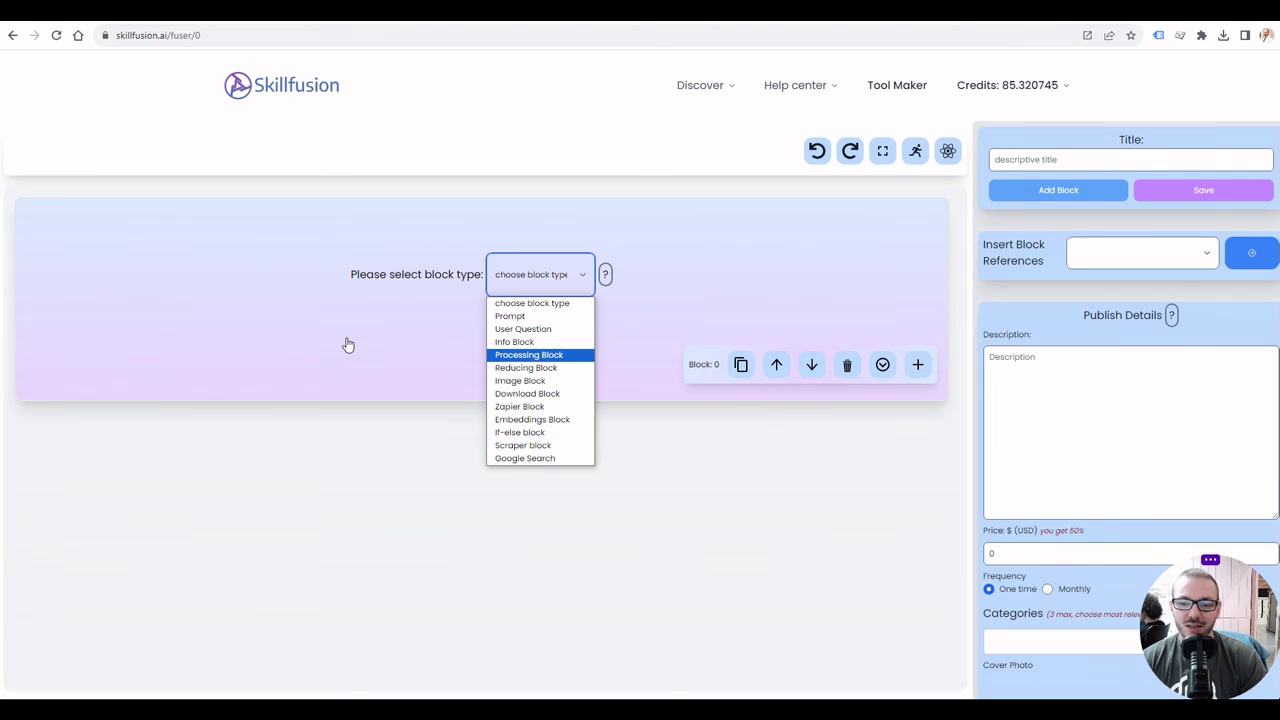
click(257, 326)
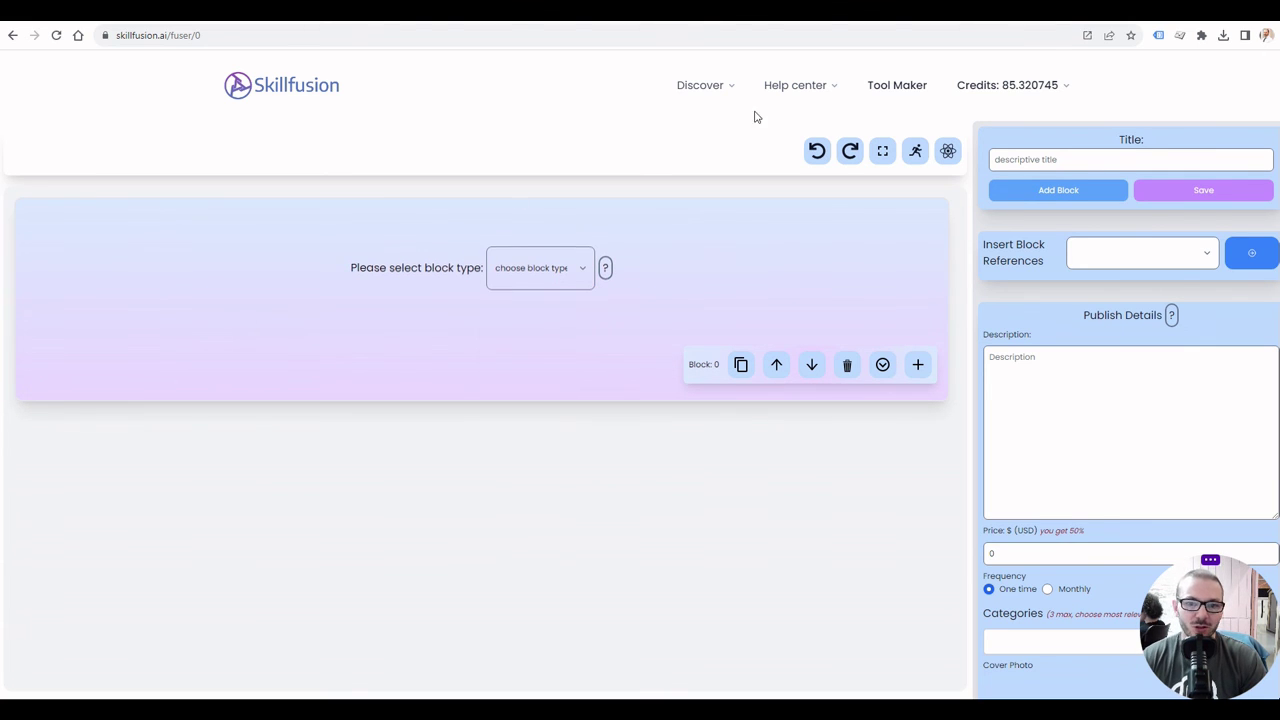
- Browse the Discover marketplace down to the Free AI Search Engine card and back up
click(700, 86)
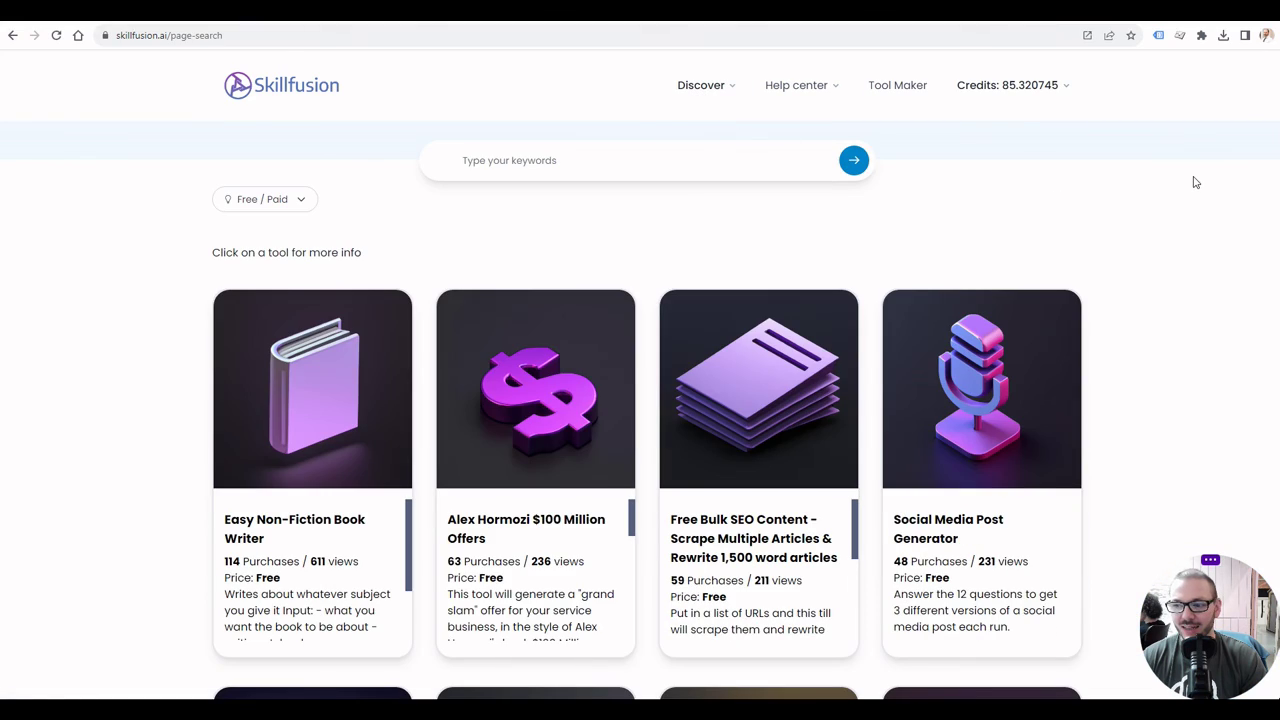
scroll(647, 374, down, 10)
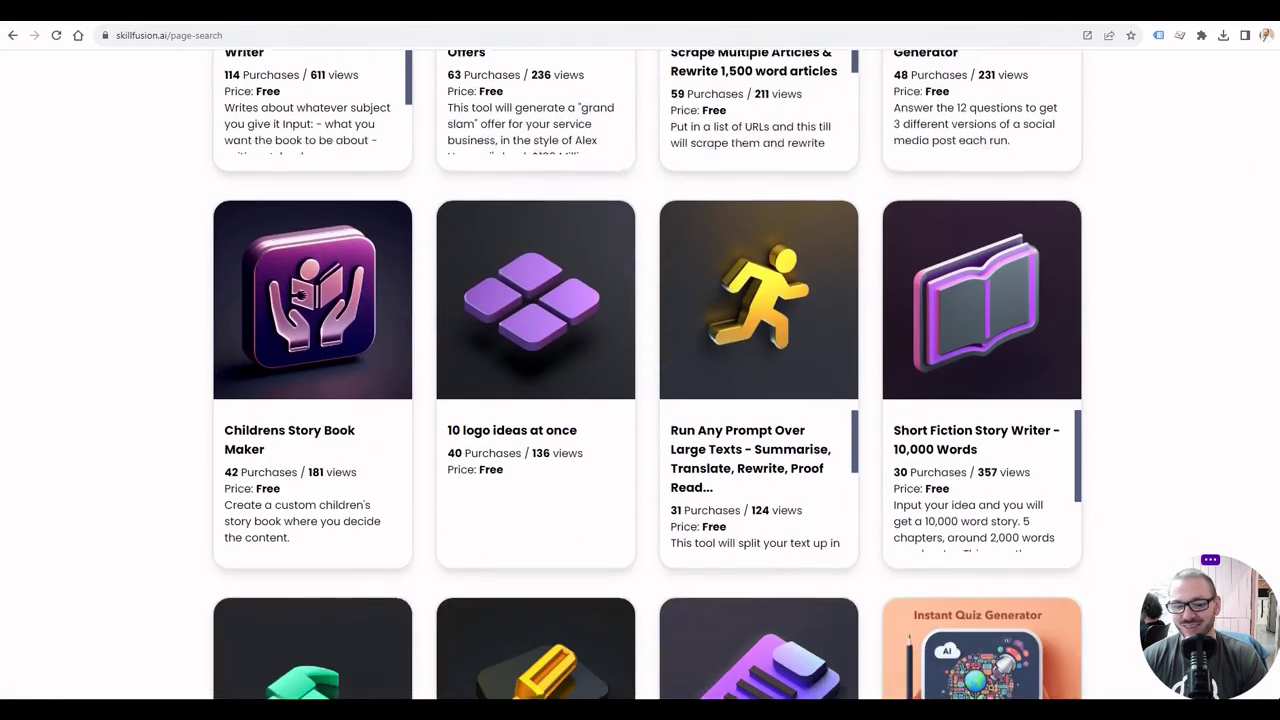
scroll(647, 374, down, 6)
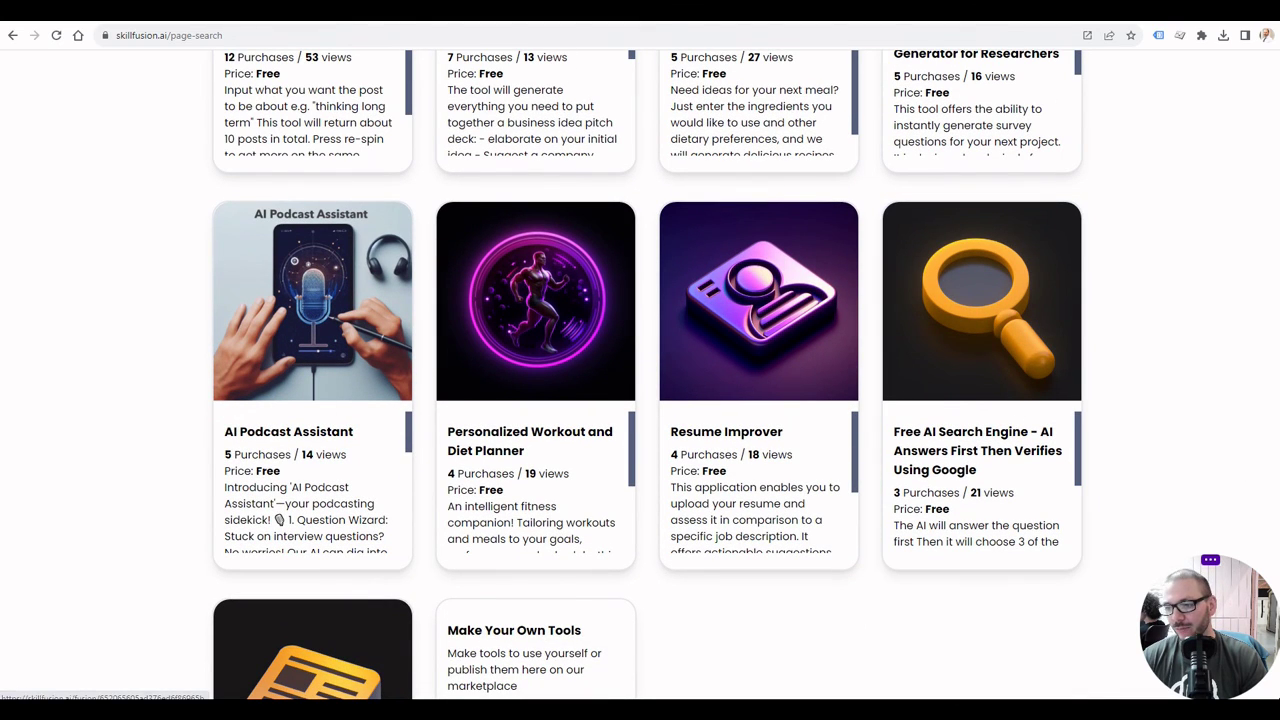
scroll(647, 374, up, 10)
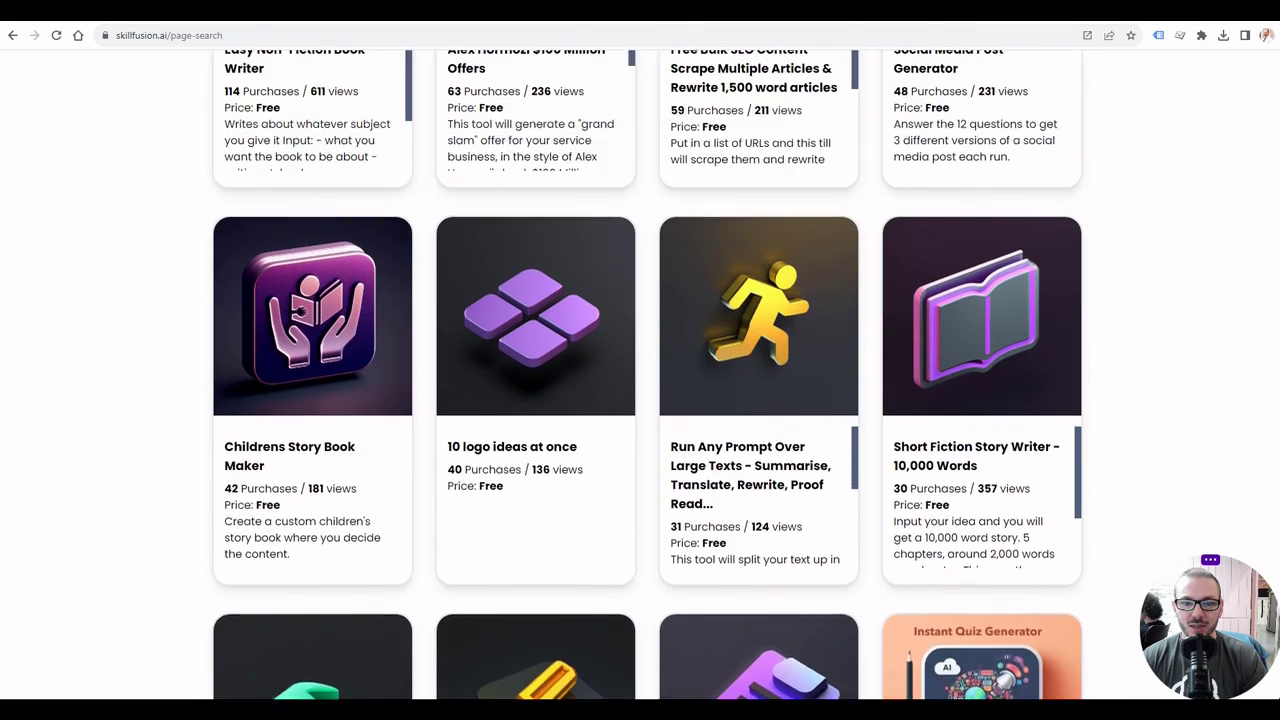
scroll(647, 374, up, 3)
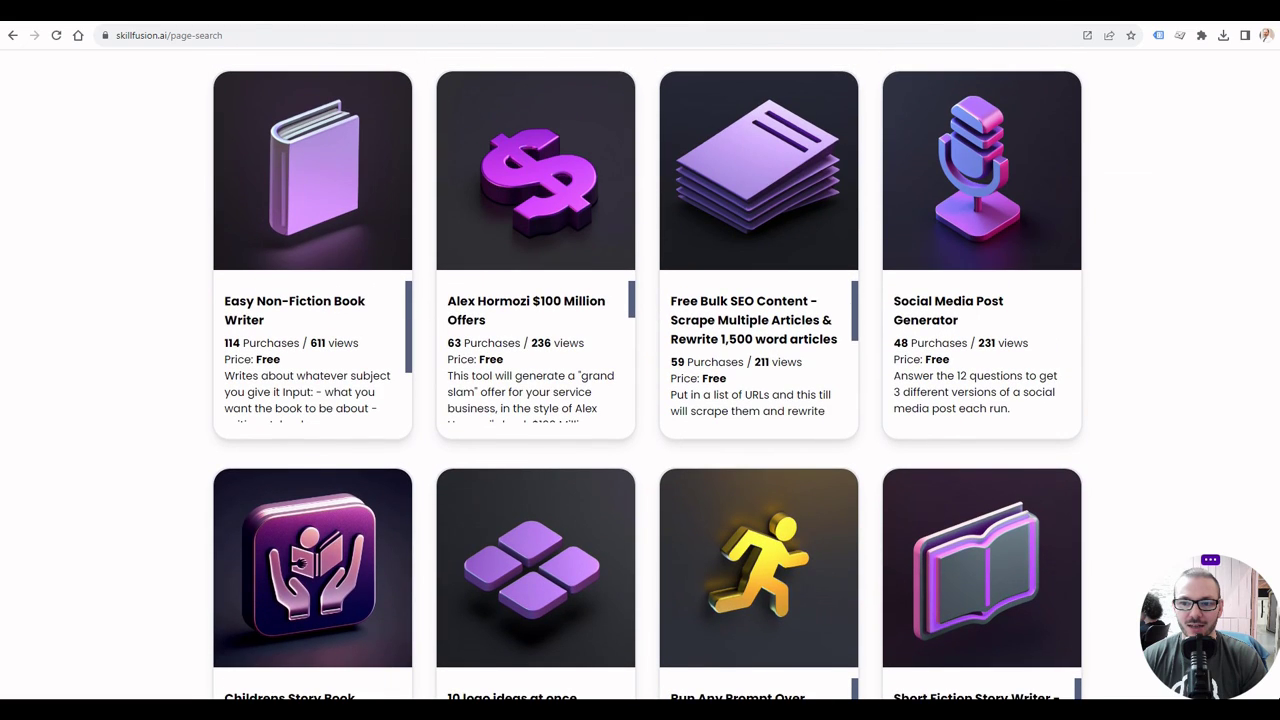